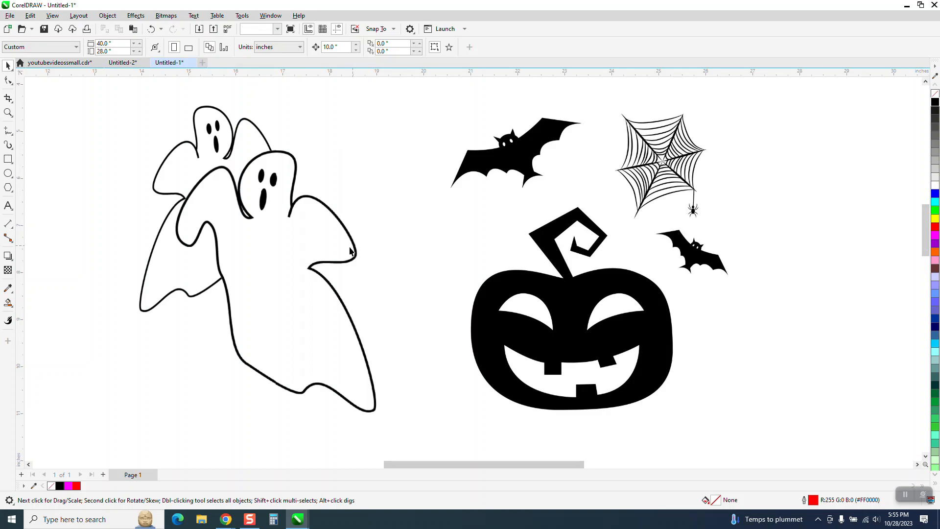
Shift the pumpkin, bats and web image slightly to the left and reposition the ghosts image beside it.
click(328, 255)
drag(533, 286, 511, 285)
drag(326, 264, 348, 261)
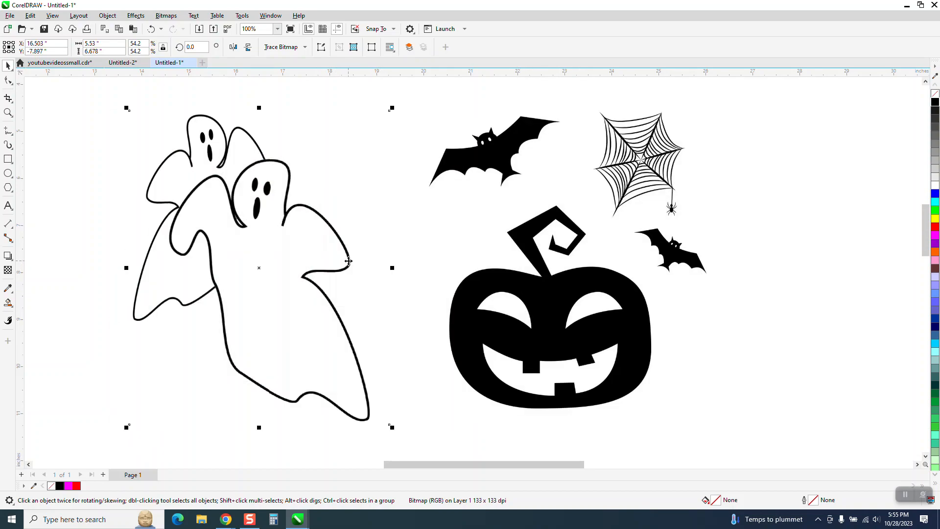
click(7, 113)
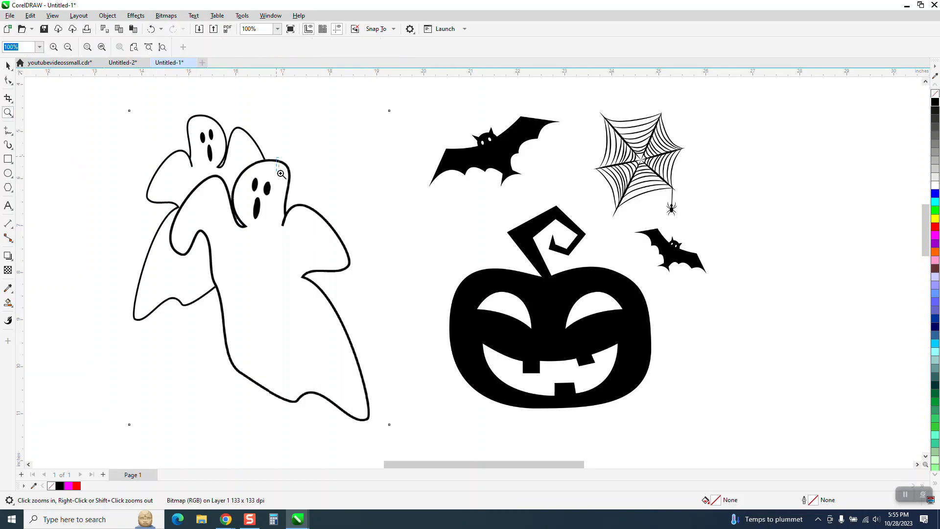
drag(275, 156, 290, 180)
scroll(291, 182, down, 6)
drag(736, 222, 795, 269)
scroll(172, 147, down, 4)
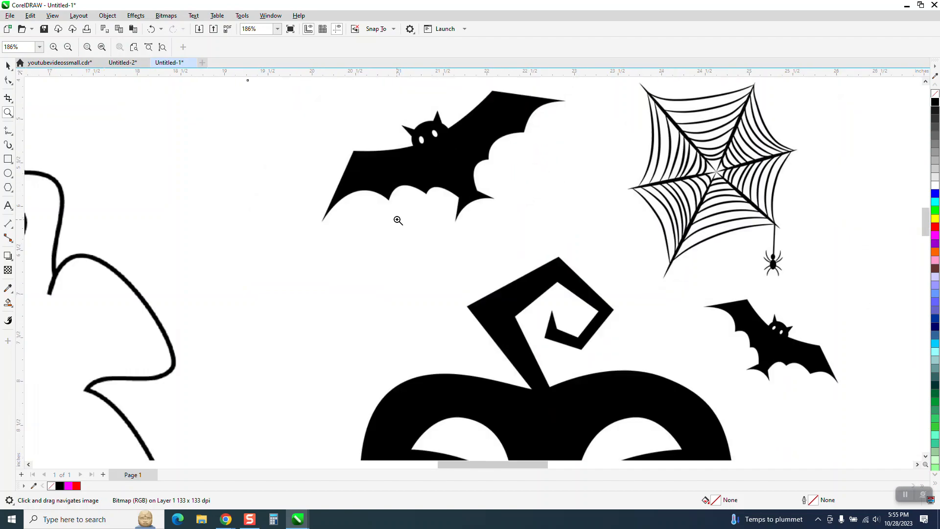
scroll(473, 195, down, 1)
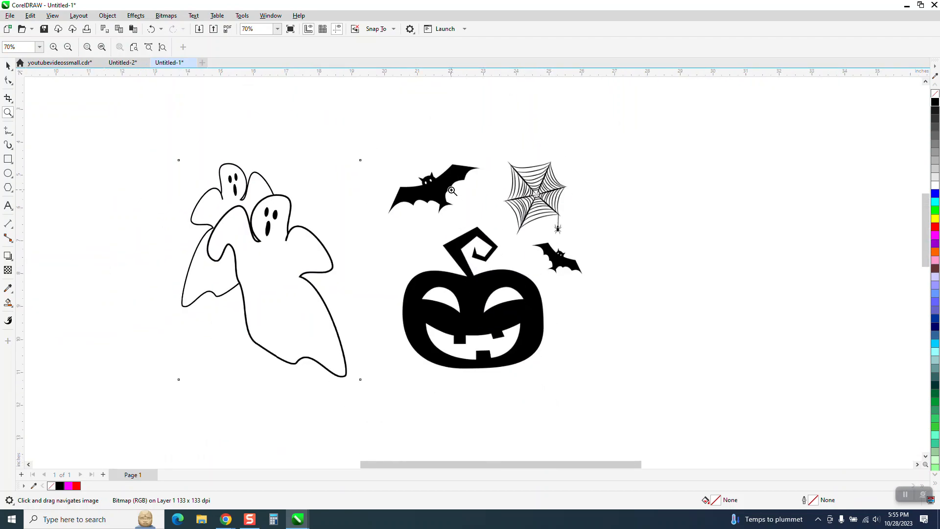
Move the pumpkin, bats and web image directly beneath the ghosts image.
click(8, 66)
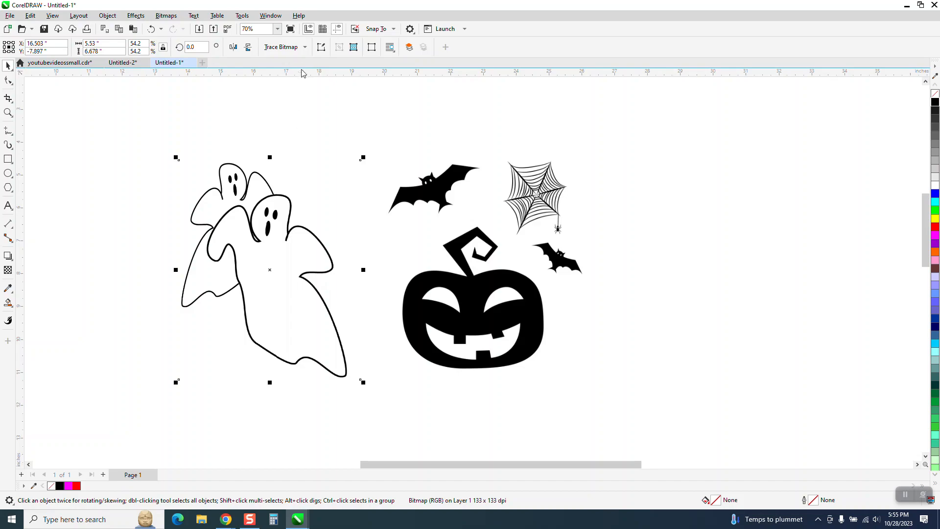
click(285, 149)
click(273, 196)
scroll(439, 240, down, 3)
drag(470, 288, 339, 412)
click(380, 252)
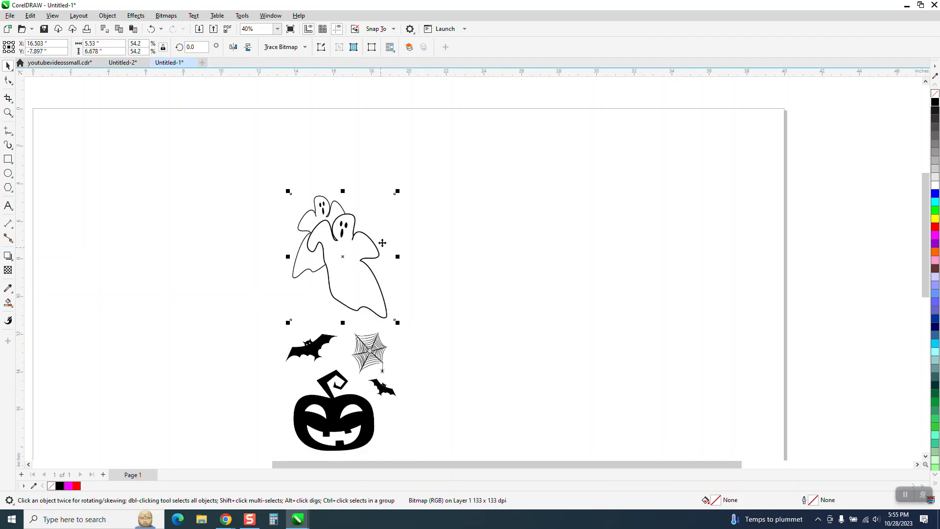
Deselect everything and set the nudge distance to 7 inches.
click(404, 157)
click(338, 49)
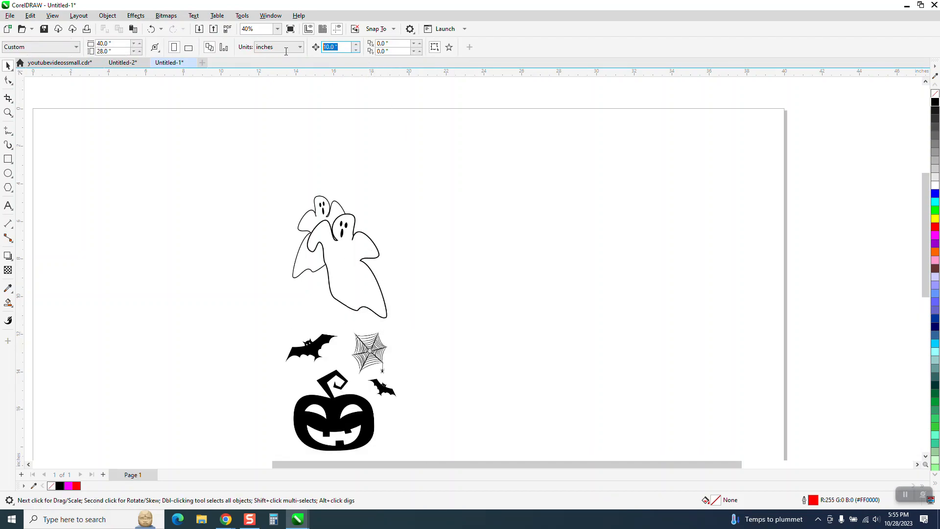
text(7)
Trace the ghosts bitmap with the Clipart outline trace and place the traced copy to the right of the original.
click(9, 113)
drag(282, 190, 562, 480)
key(space)
click(398, 166)
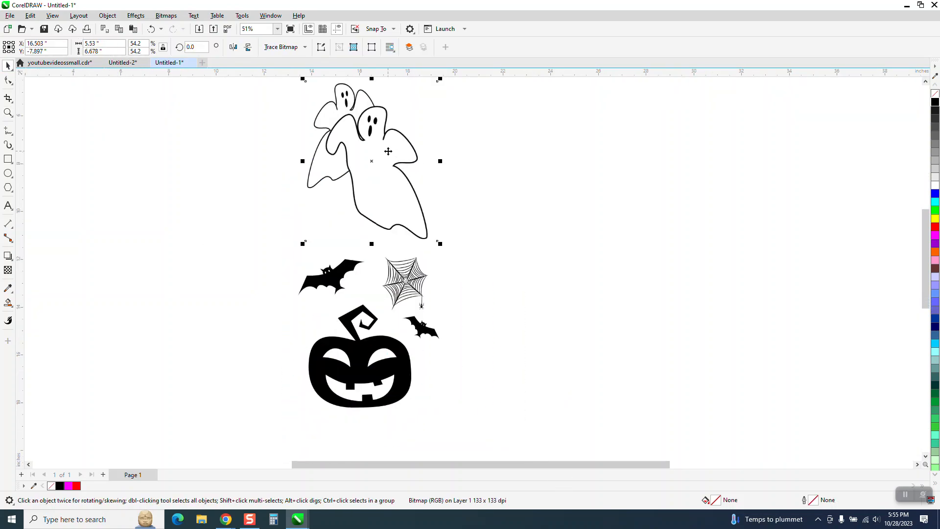
click(288, 47)
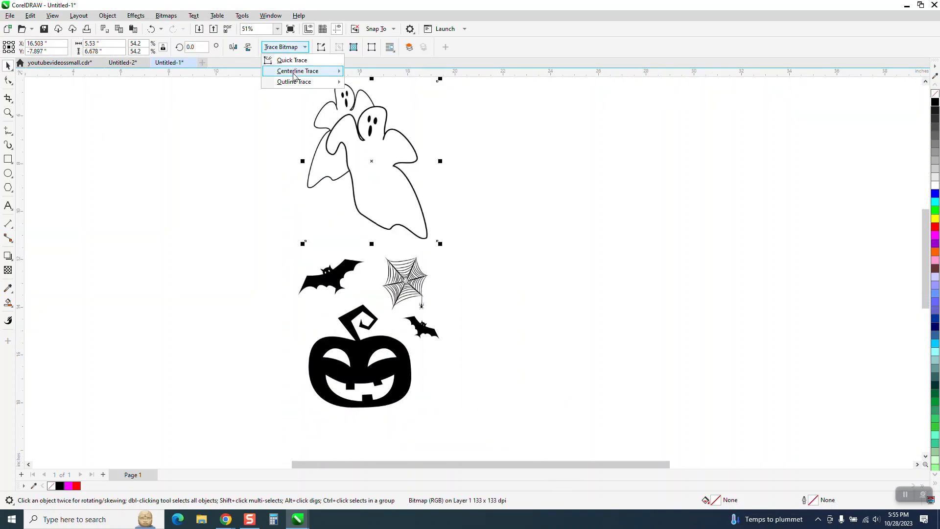
mouse_move(292, 81)
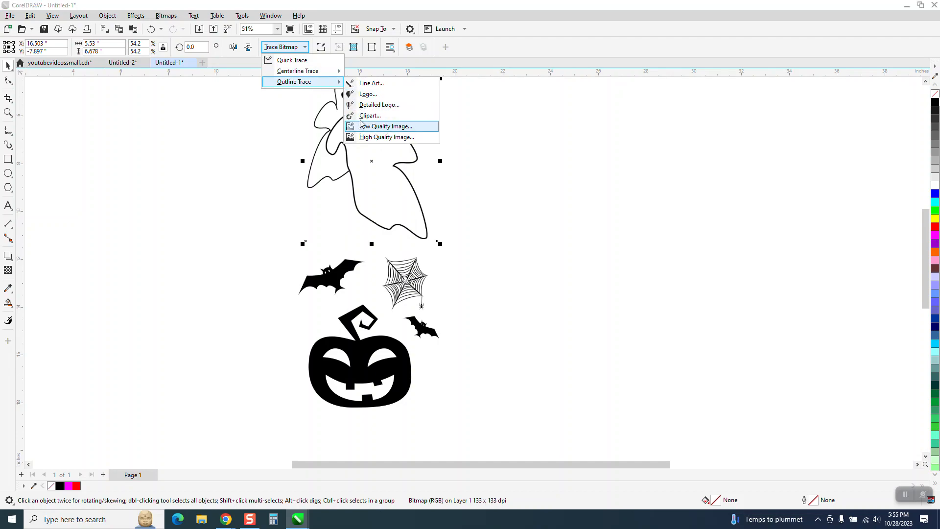
click(365, 116)
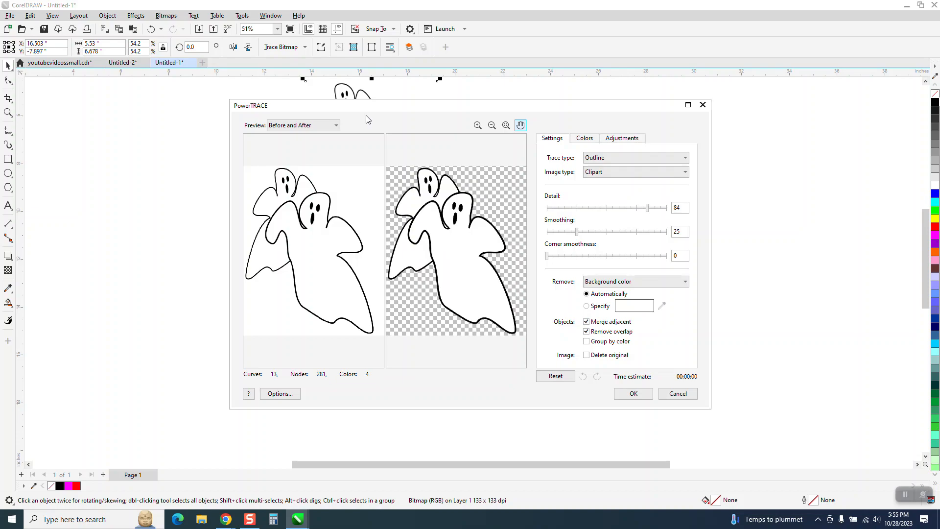
click(623, 393)
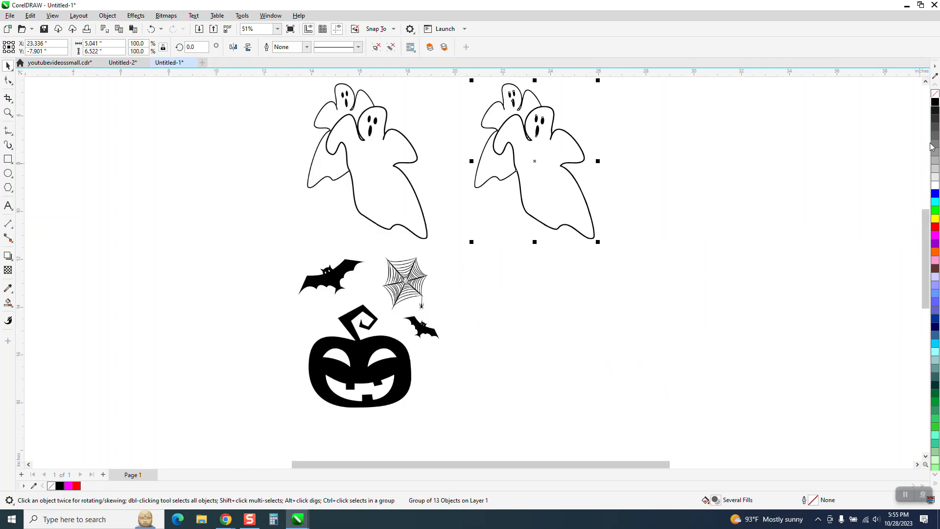
Remove the fill from the traced ghosts and give them a black outline.
click(934, 94)
right_click(934, 102)
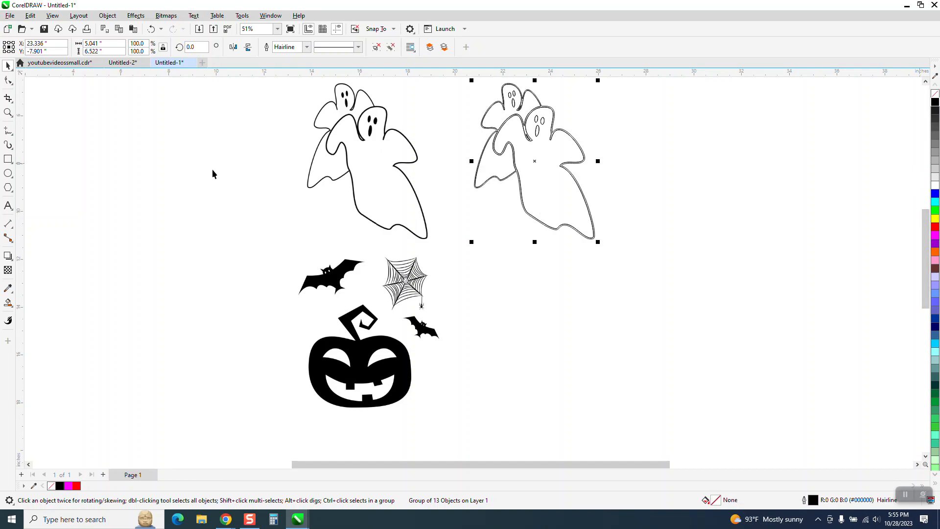
Set up the Smart Fill tool with a black fill colour for use on the traced ghosts.
click(8, 112)
drag(479, 104, 655, 272)
scroll(642, 368, down, 1)
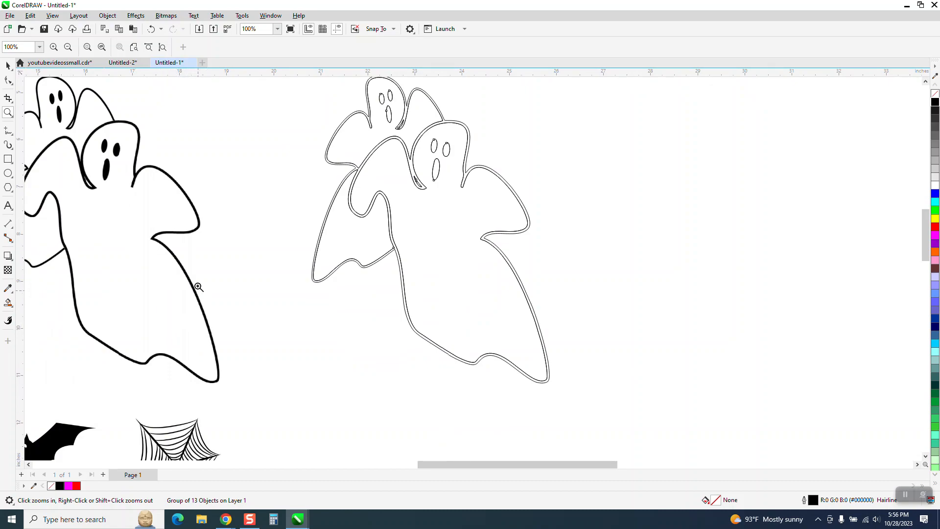
click(8, 303)
click(111, 47)
click(105, 96)
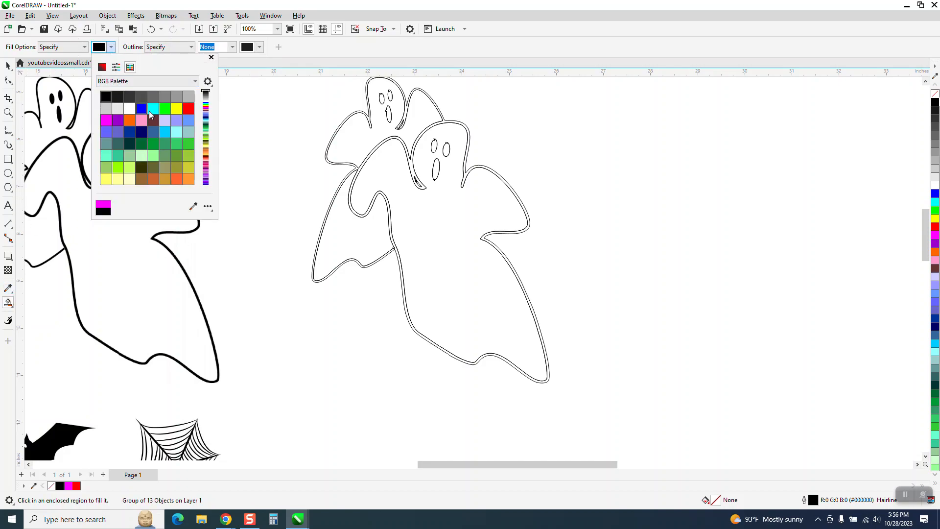
Try filling the traced ghosts' thick contour and the front ghost's mouth and eyes with black, then undo the fills.
click(465, 177)
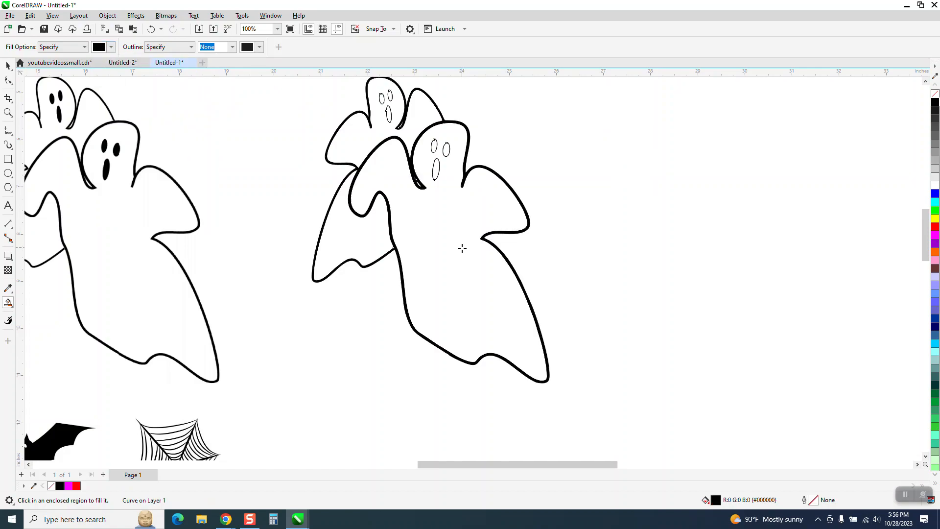
click(436, 166)
click(434, 147)
click(446, 149)
click(152, 30)
click(151, 29)
click(151, 29)
click(151, 30)
click(151, 30)
click(151, 29)
click(151, 29)
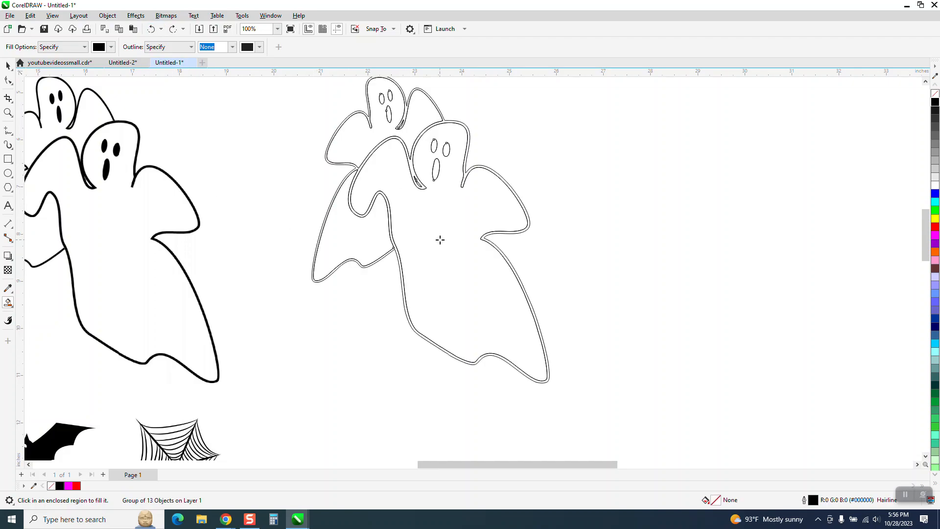
Create an unfilled, black-outlined shape of the front ghost's body with Smart Fill and place it to the right of the tracing.
click(414, 210)
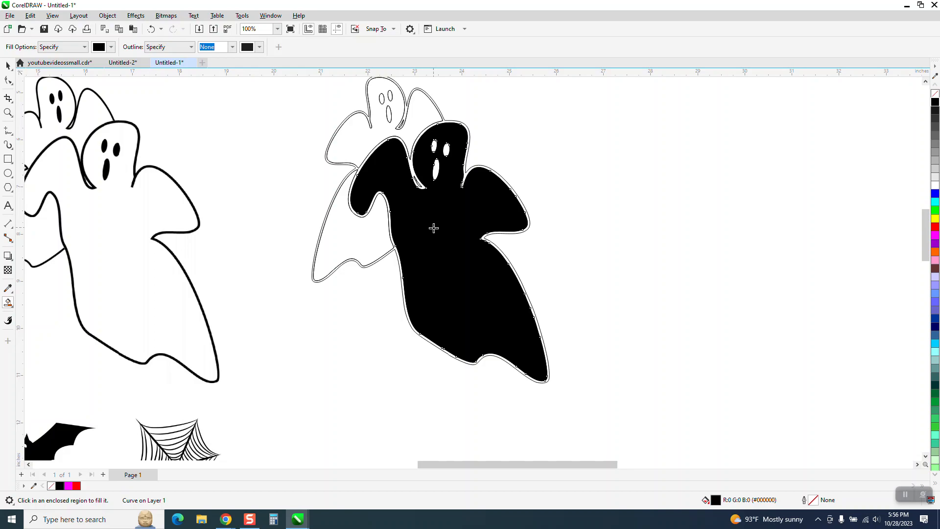
drag(434, 228, 733, 148)
click(933, 94)
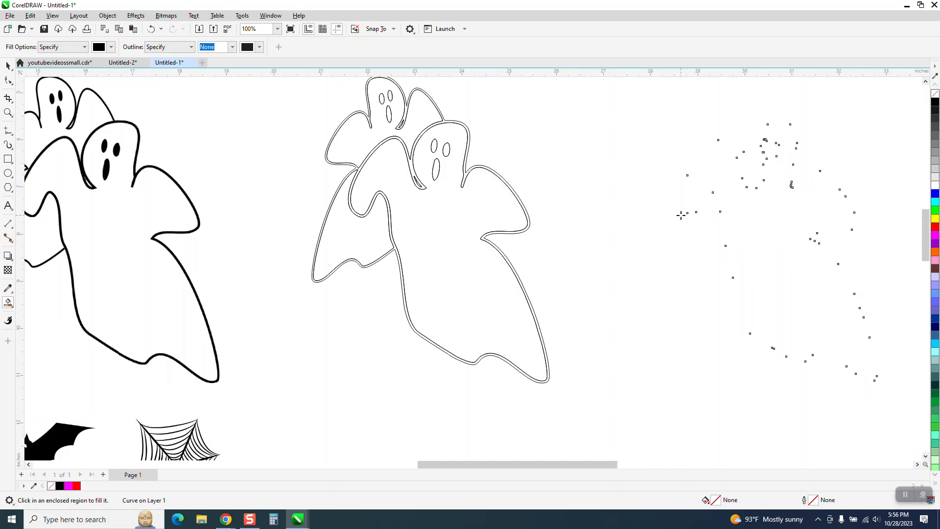
right_click(935, 102)
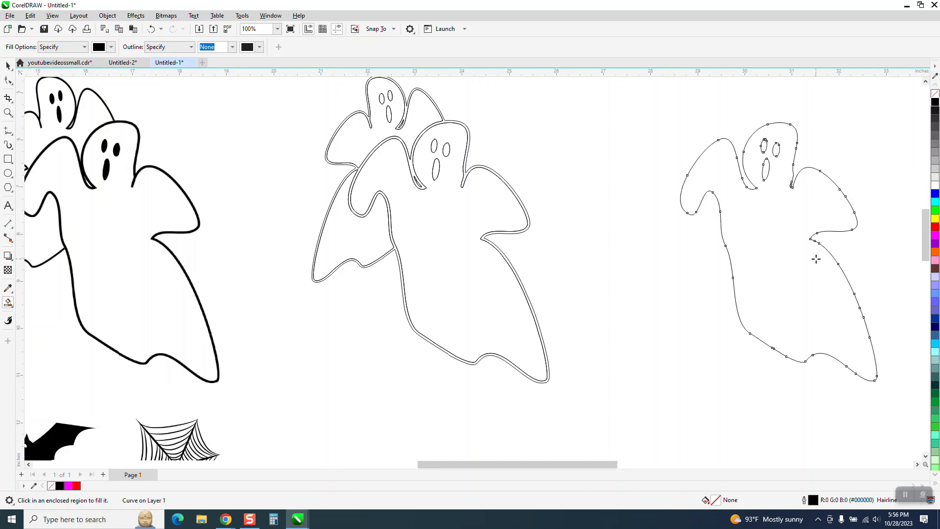
scroll(761, 218, down, 4)
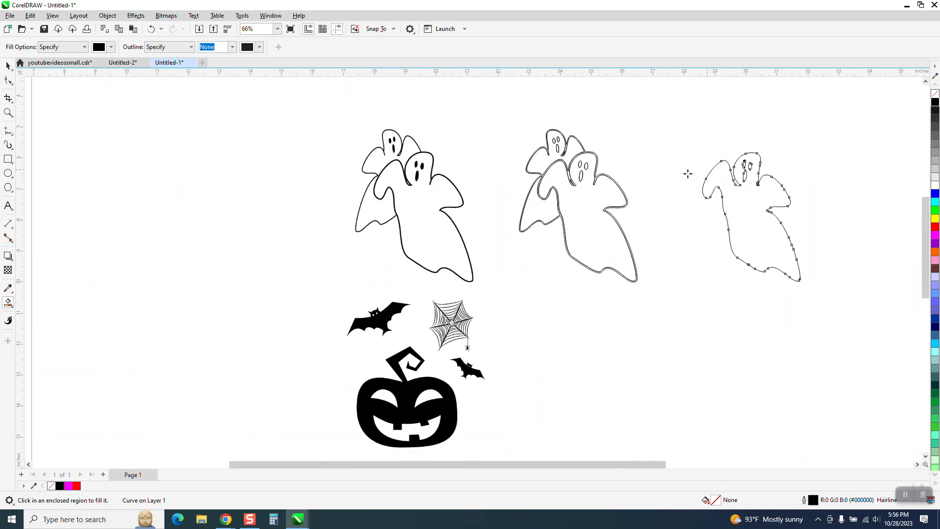
click(8, 66)
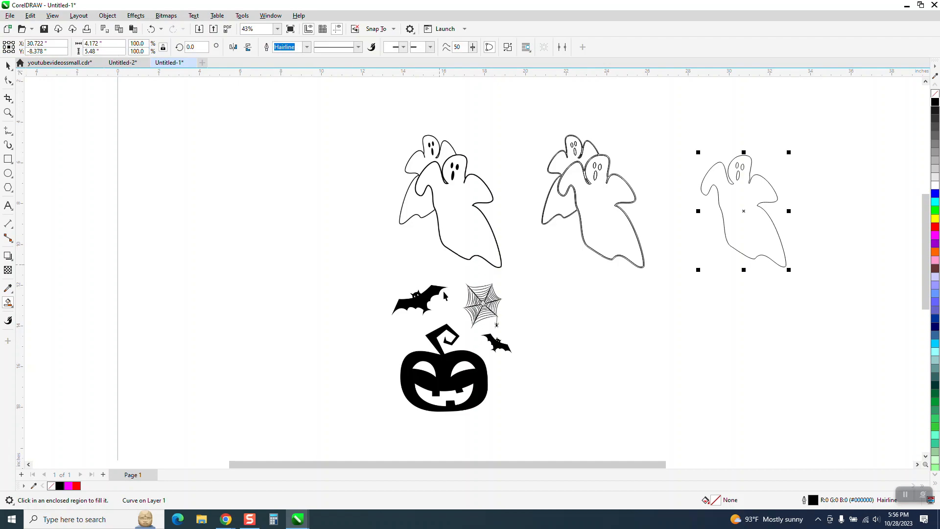
Trace the pumpkin, bats and web bitmap with the Clipart outline trace, keeping the default trace settings.
click(8, 112)
drag(477, 288, 523, 310)
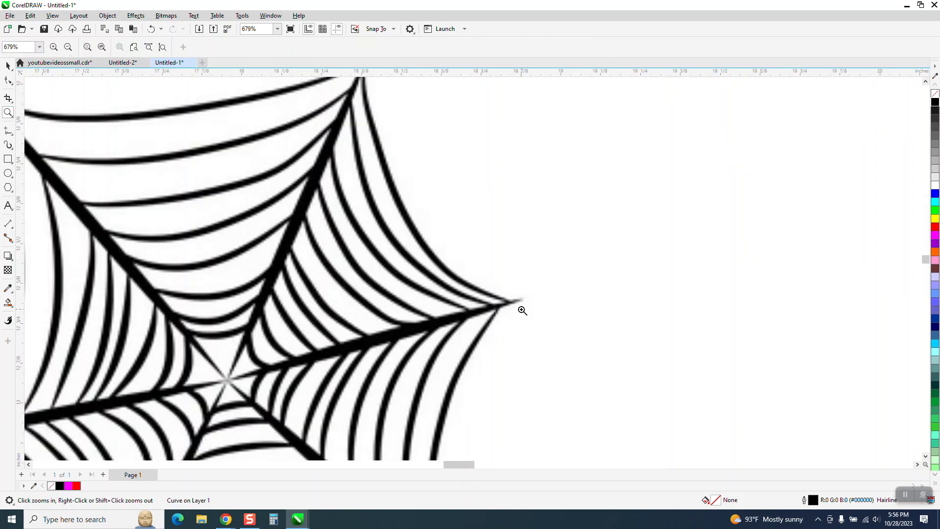
right_click(423, 246)
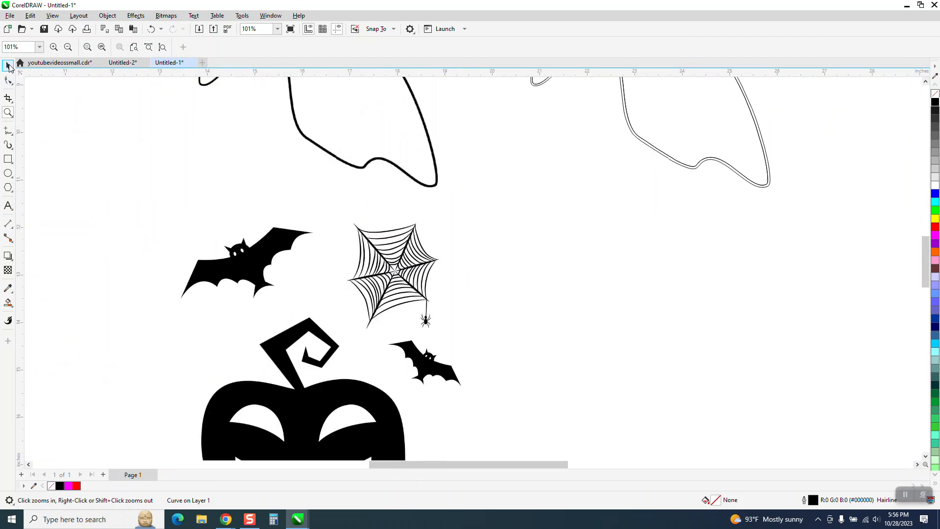
click(9, 64)
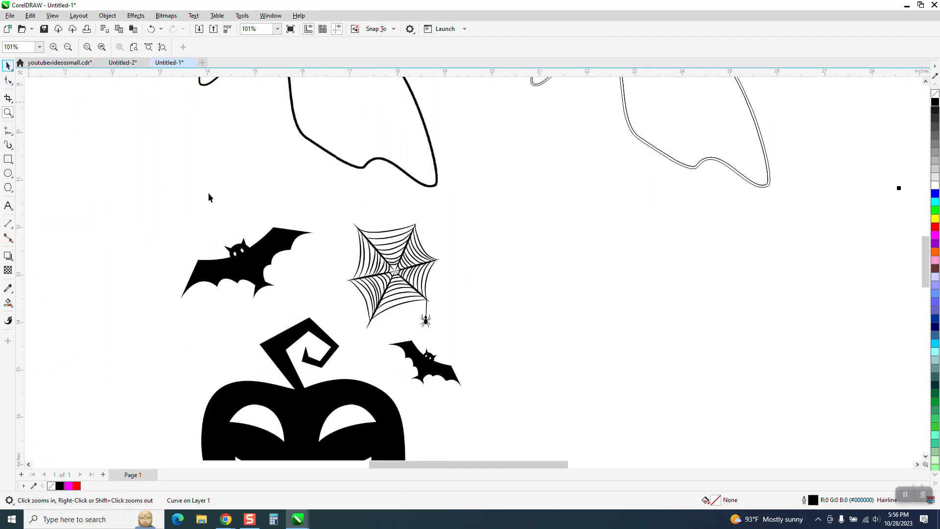
click(270, 240)
click(304, 47)
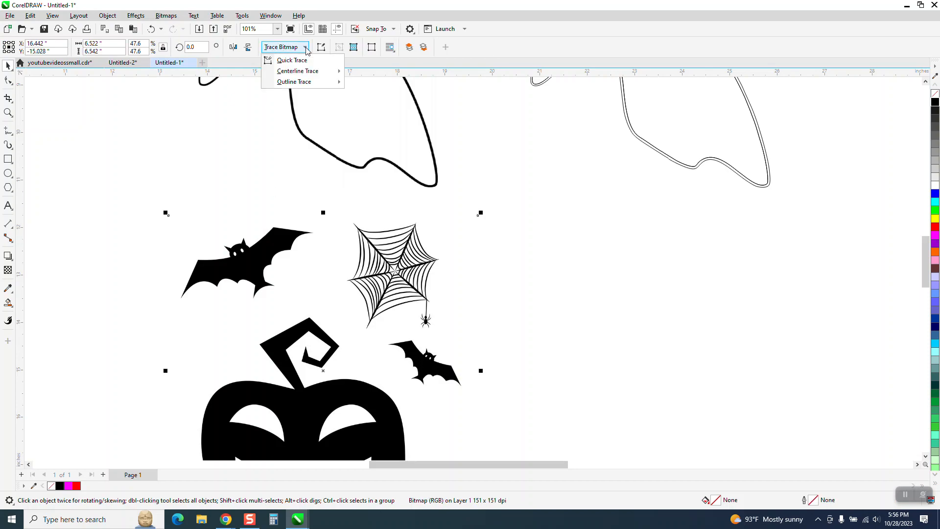
mouse_move(295, 84)
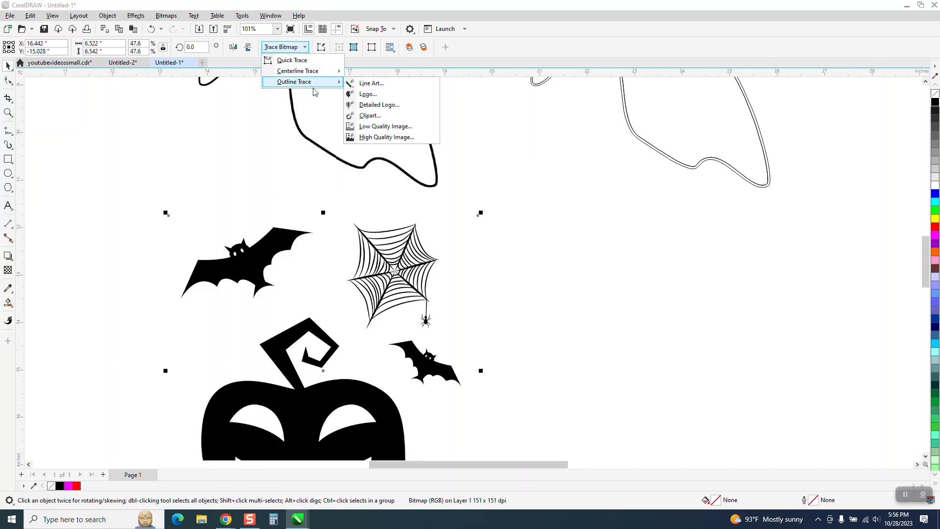
click(372, 116)
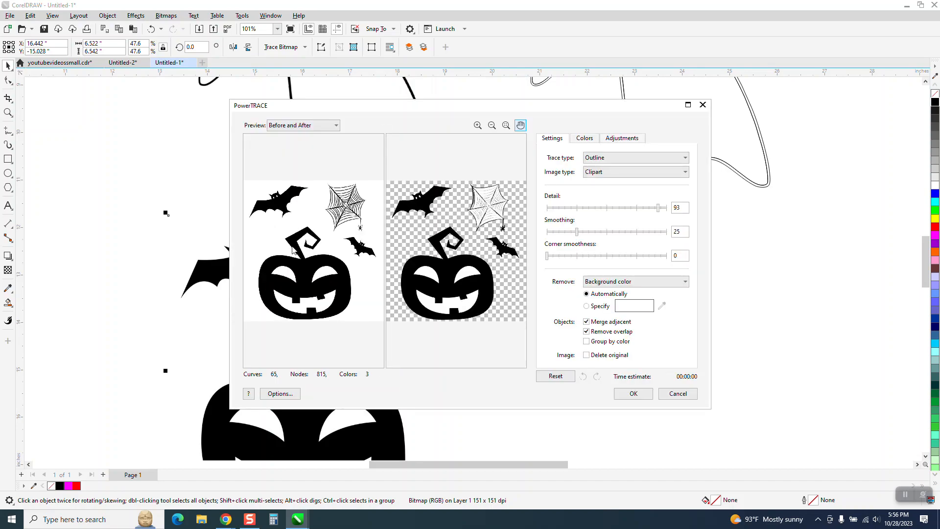
click(630, 393)
Move the traced pumpkin artwork to the right of its original and replace its fills with a black outline.
scroll(356, 379, down, 2)
drag(356, 379, 550, 383)
click(935, 94)
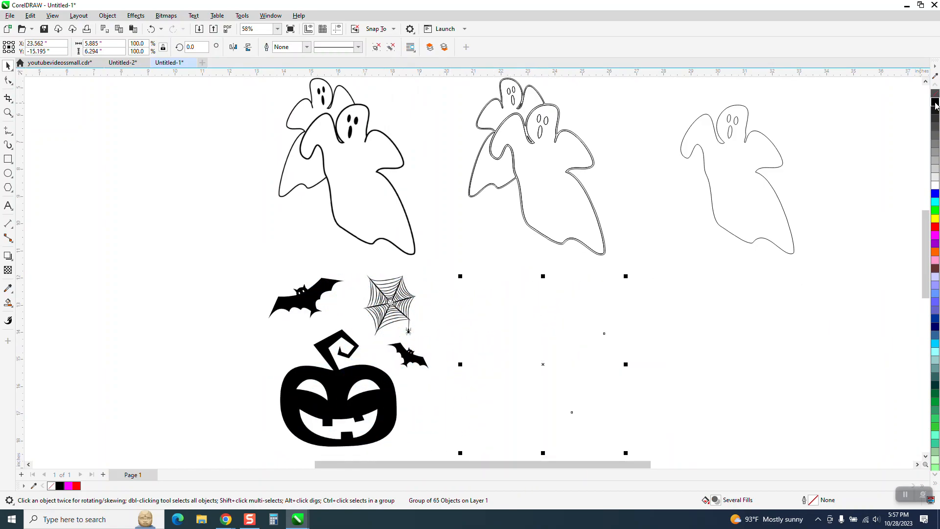
right_click(935, 102)
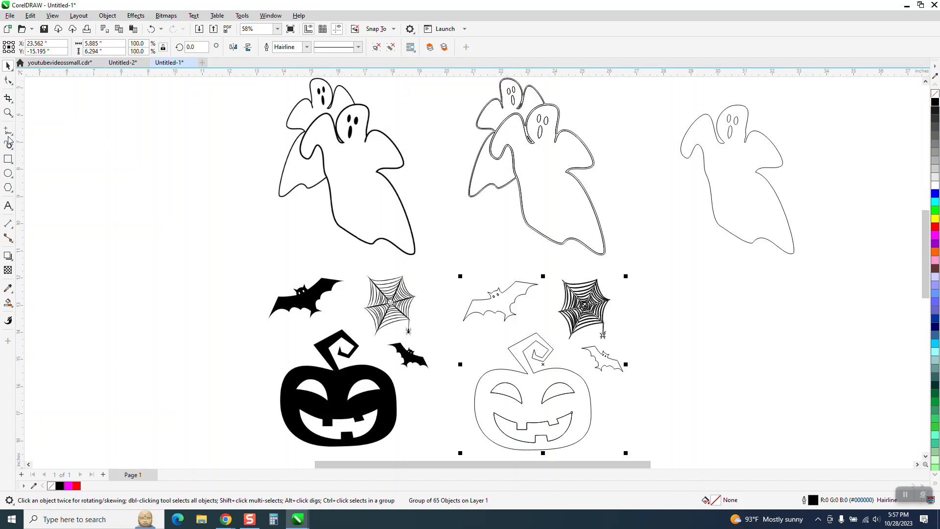
Ungroup the traced pumpkin, bats and web artwork and clear the selection.
click(7, 112)
drag(410, 309, 656, 445)
click(8, 65)
click(107, 15)
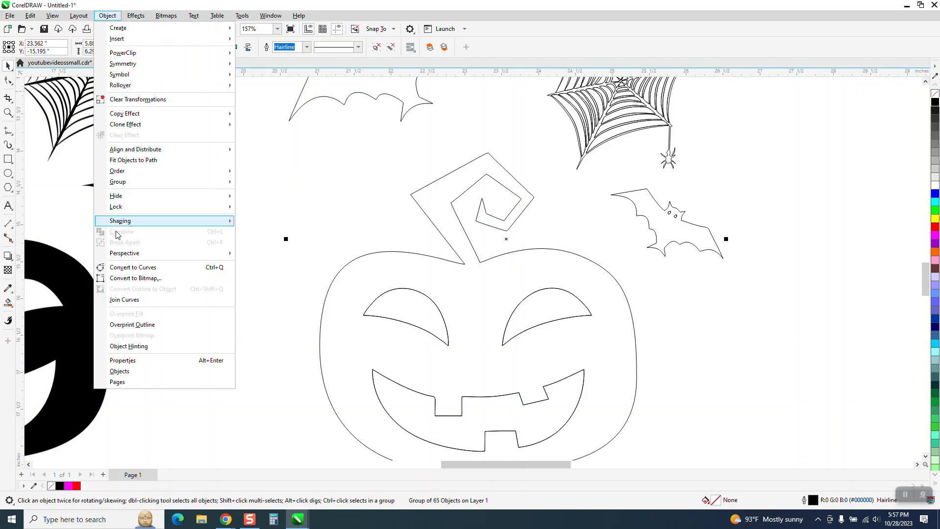
mouse_move(147, 182)
click(261, 193)
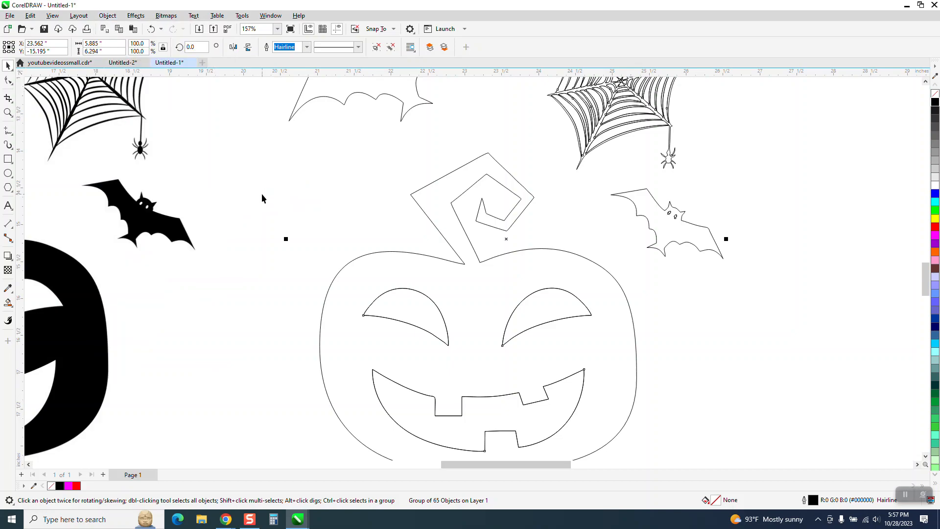
click(262, 198)
Recolour the outlines of the traced pumpkin and its eyes and mouth red.
click(479, 262)
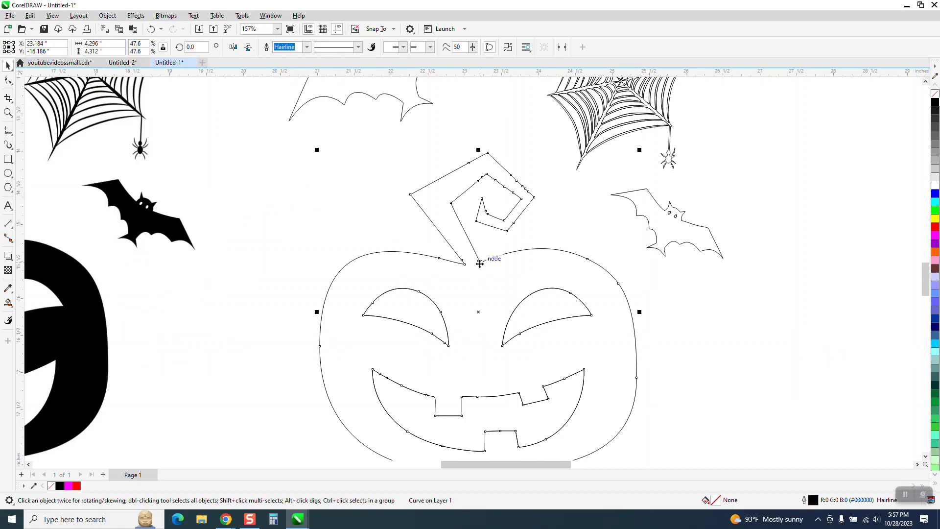
right_click(936, 228)
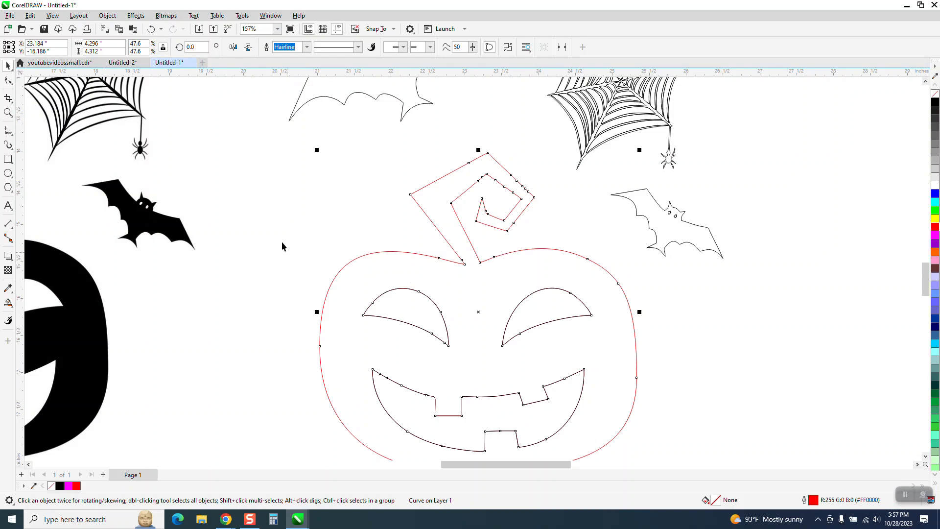
drag(636, 459, 643, 455)
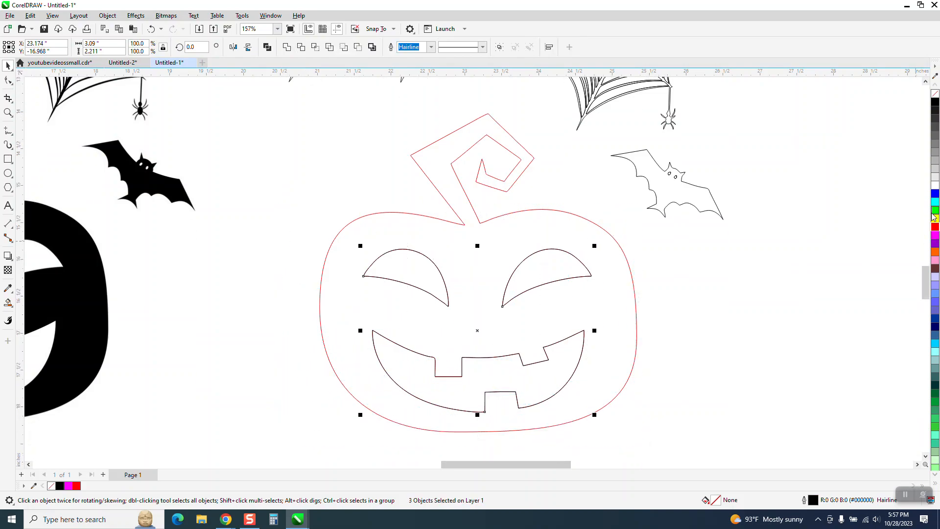
right_click(935, 227)
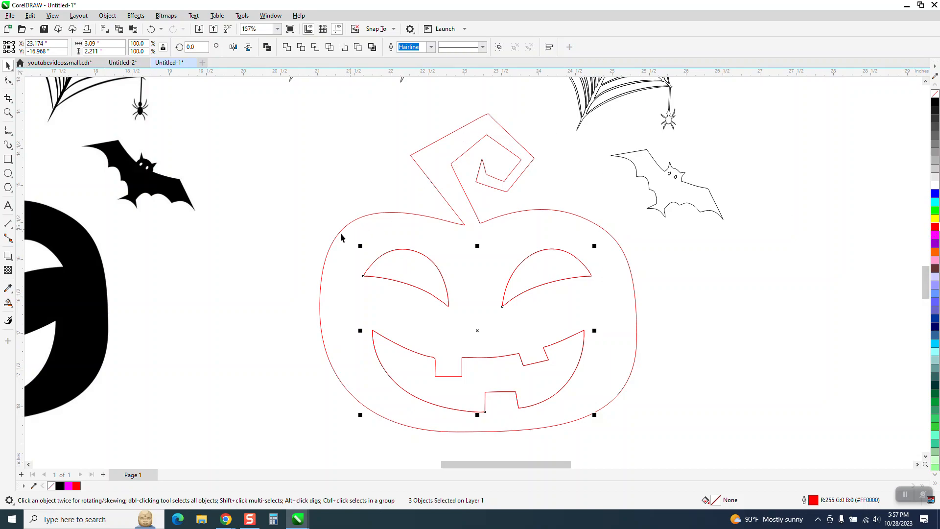
Examine the strand outlines of the traced spider web close up, from the hanging spider to the web's upper edge.
scroll(397, 309, down, 1)
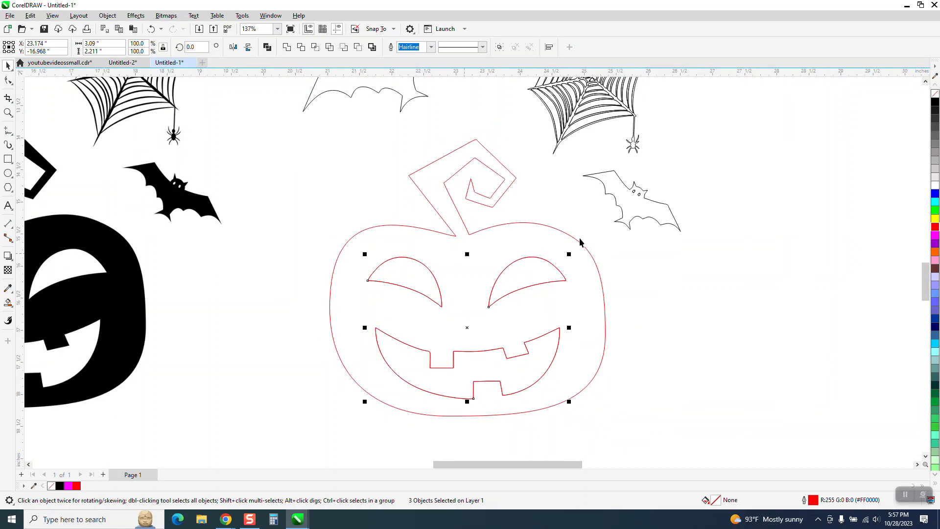
click(8, 112)
scroll(431, 267, down, 2)
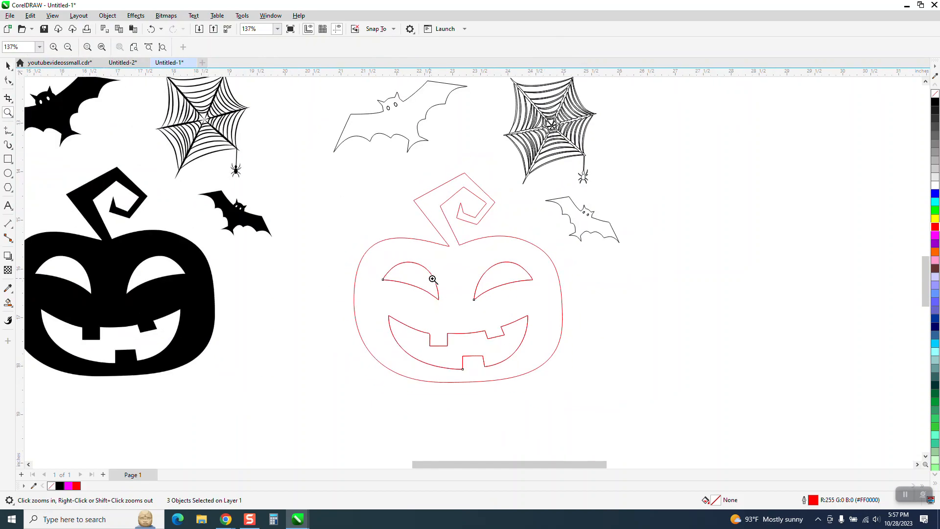
drag(521, 108, 617, 194)
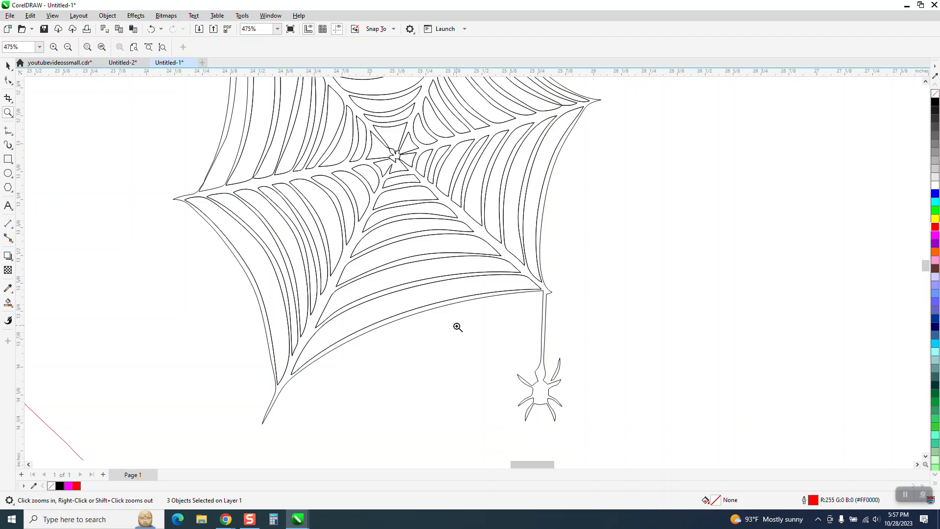
scroll(445, 326, down, 1)
scroll(441, 326, down, 1)
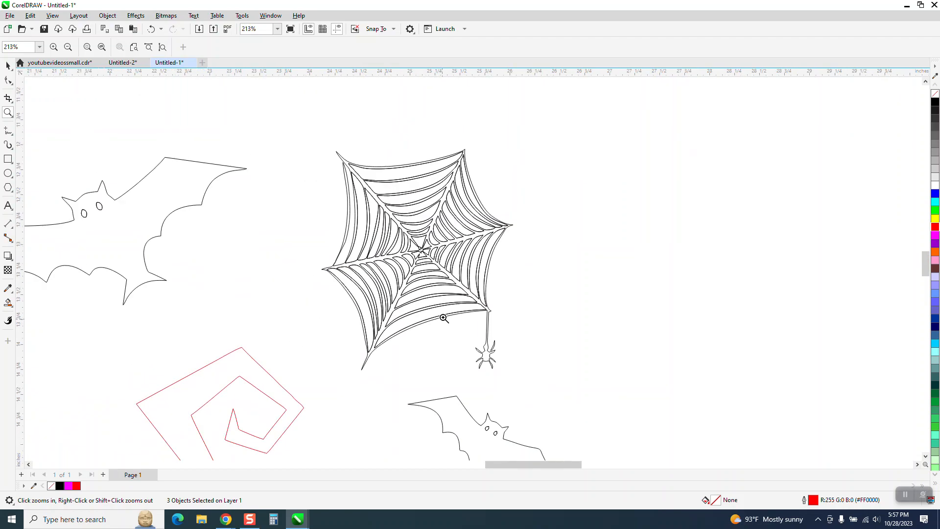
drag(329, 148, 447, 212)
scroll(396, 214, down, 3)
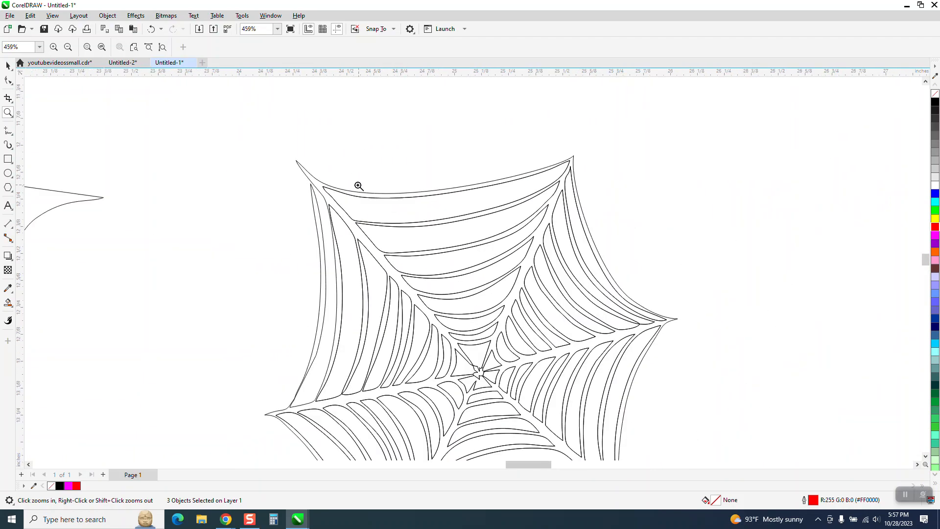
Try to fill the traced web and its outer left strand in black with Smart Fill, and undo both fills.
click(8, 302)
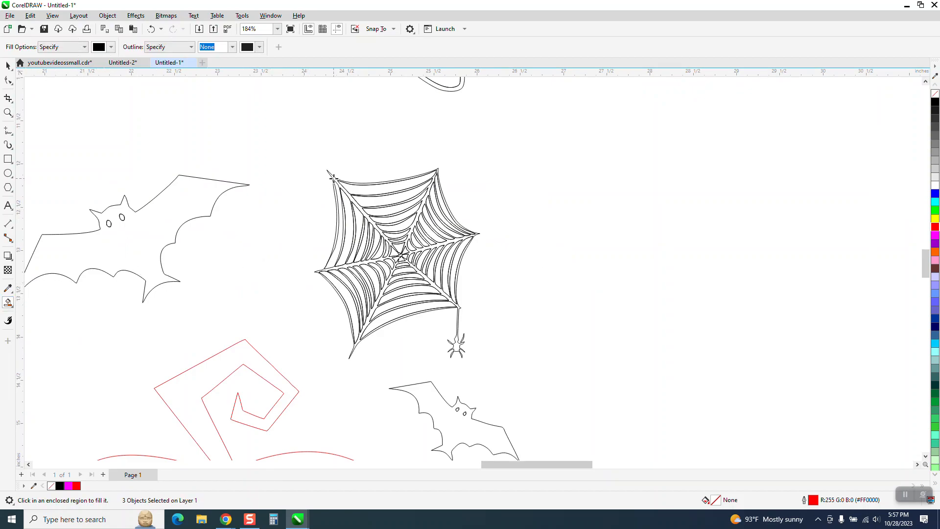
click(333, 177)
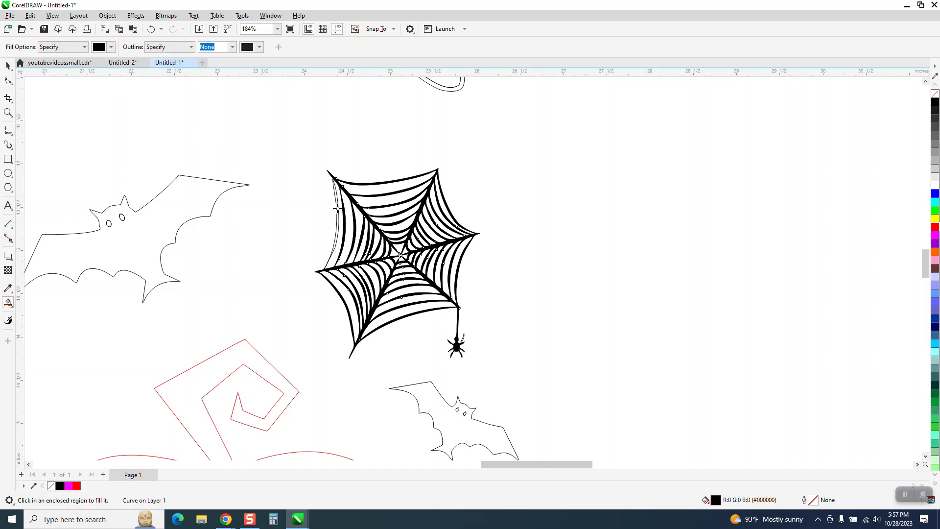
key(ctrl+z)
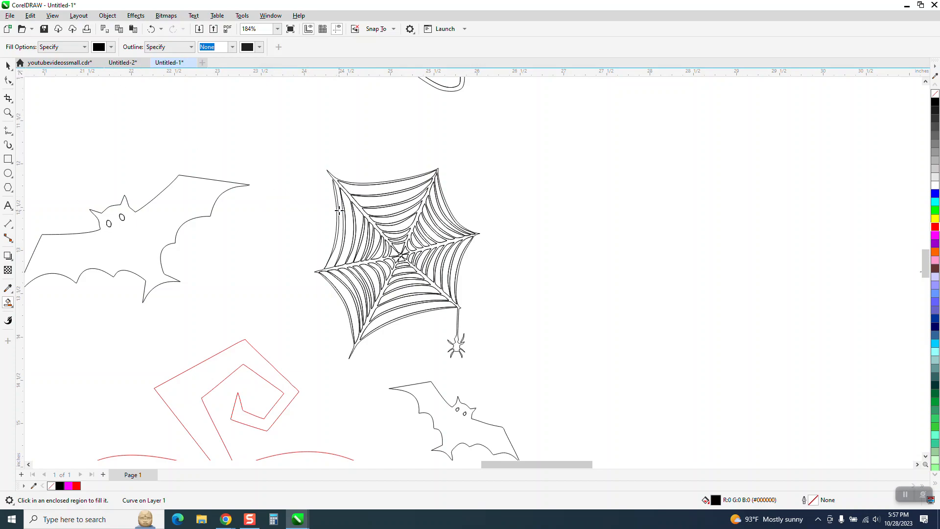
click(336, 203)
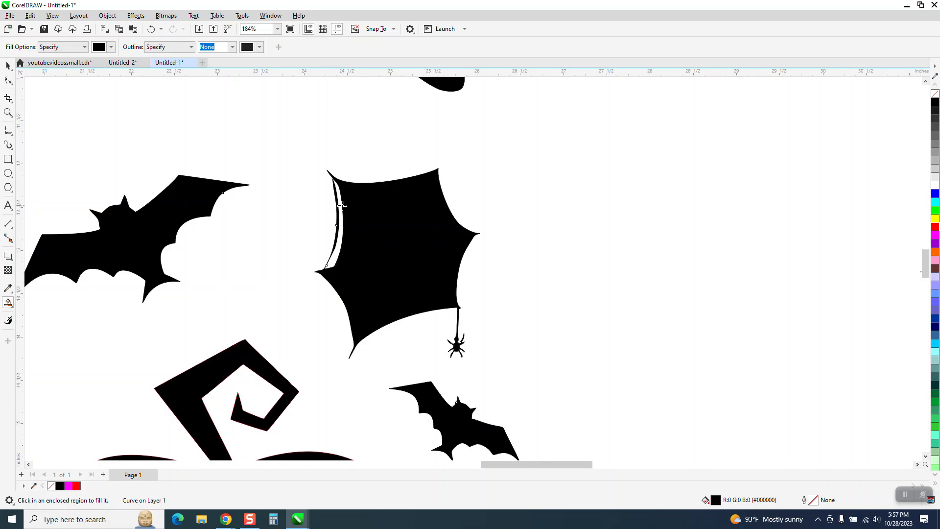
click(150, 29)
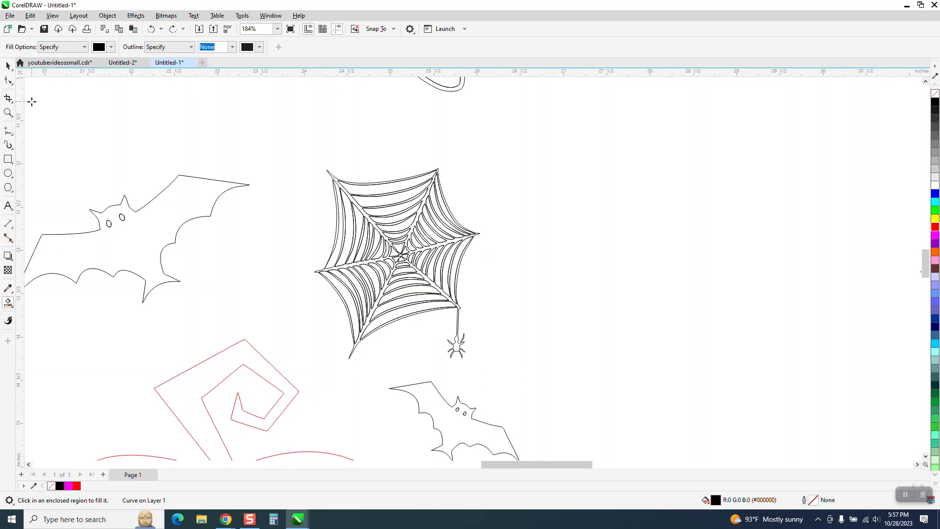
Fill the traced web, including its outer left strand, in black with Smart Fill and place the filled web to the right of the tracing.
click(9, 116)
drag(310, 174, 414, 240)
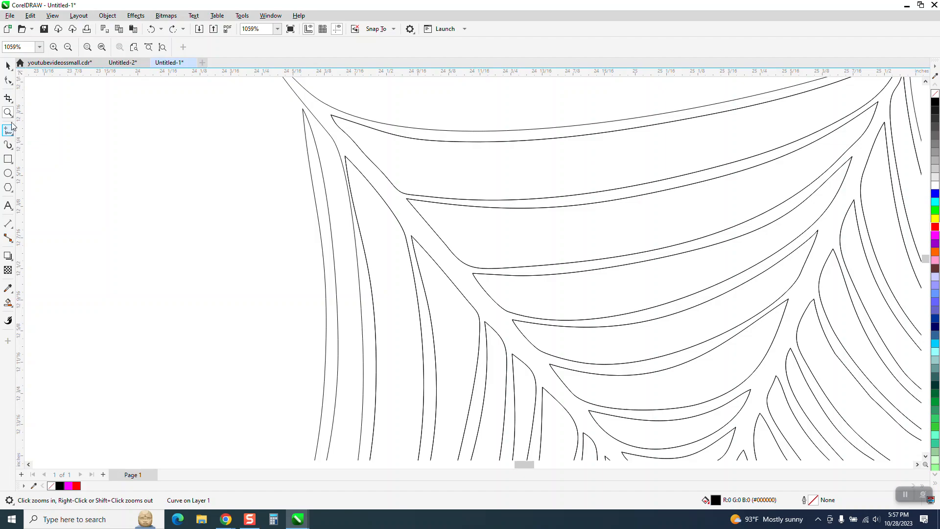
click(8, 302)
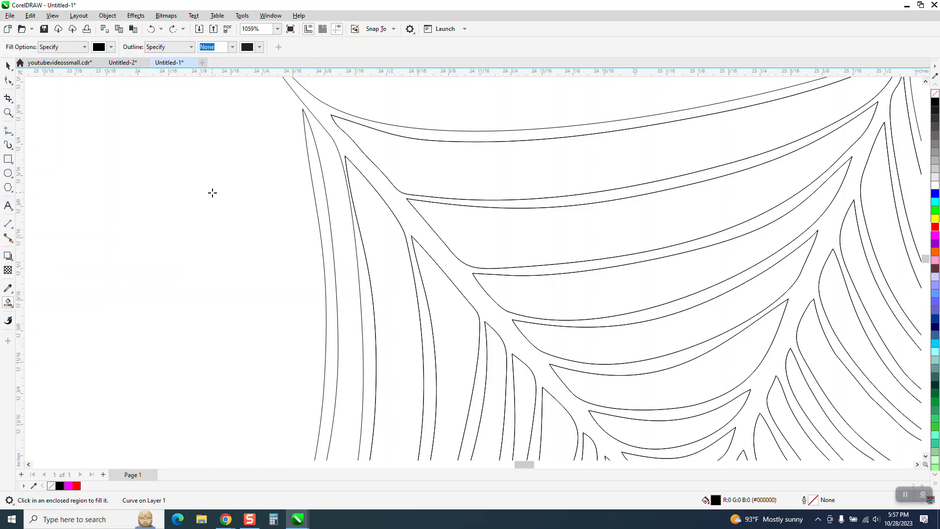
click(314, 160)
scroll(46, 185, down, 4)
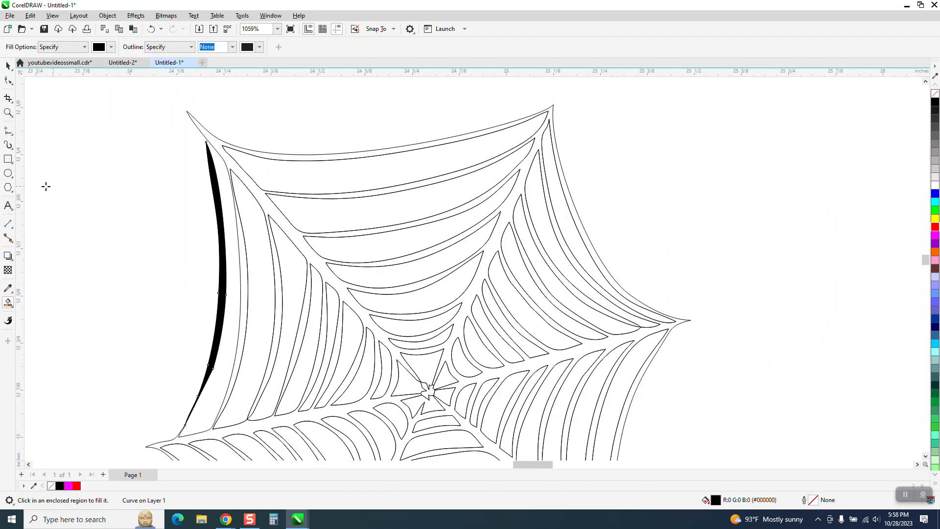
scroll(36, 190, down, 2)
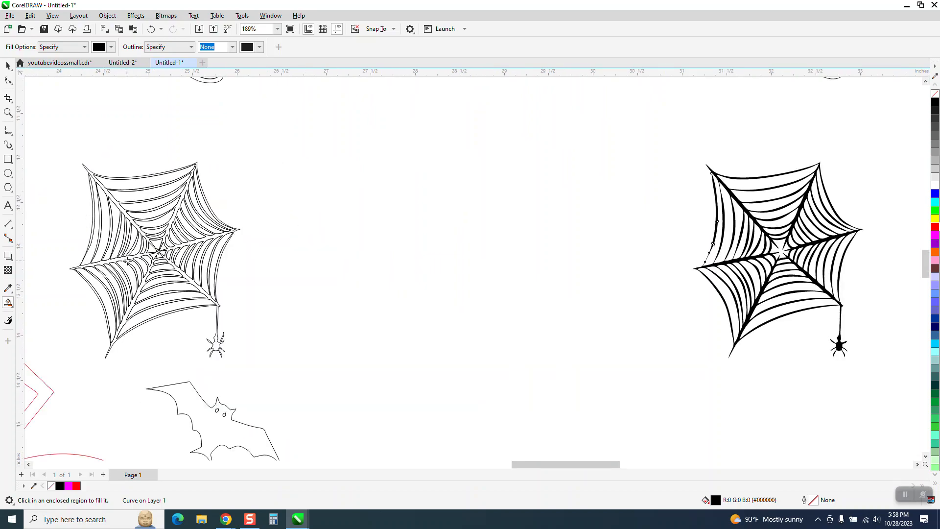
Examine the filled web close up and compare its centre with the centre of the traced web outline.
click(8, 112)
drag(696, 166, 818, 274)
drag(460, 235, 717, 367)
scroll(460, 271, down, 4)
scroll(736, 266, down, 6)
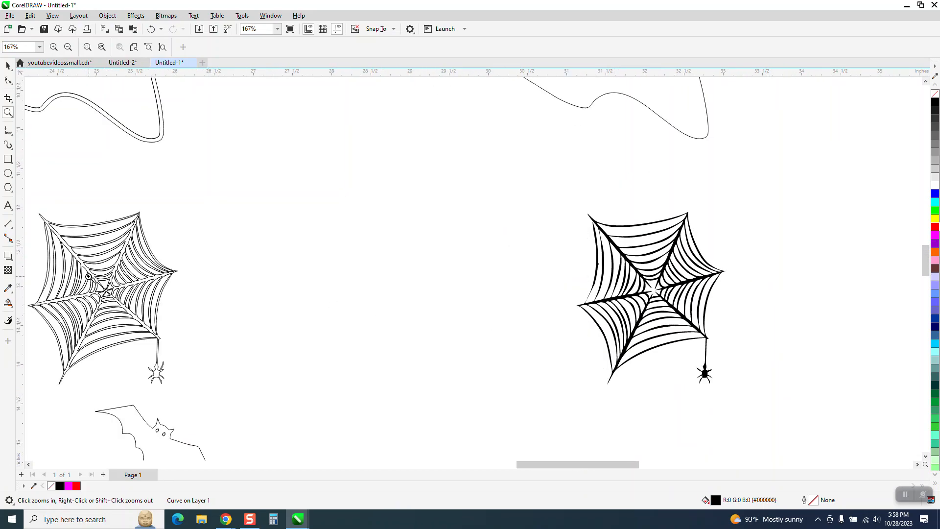
drag(88, 274, 153, 306)
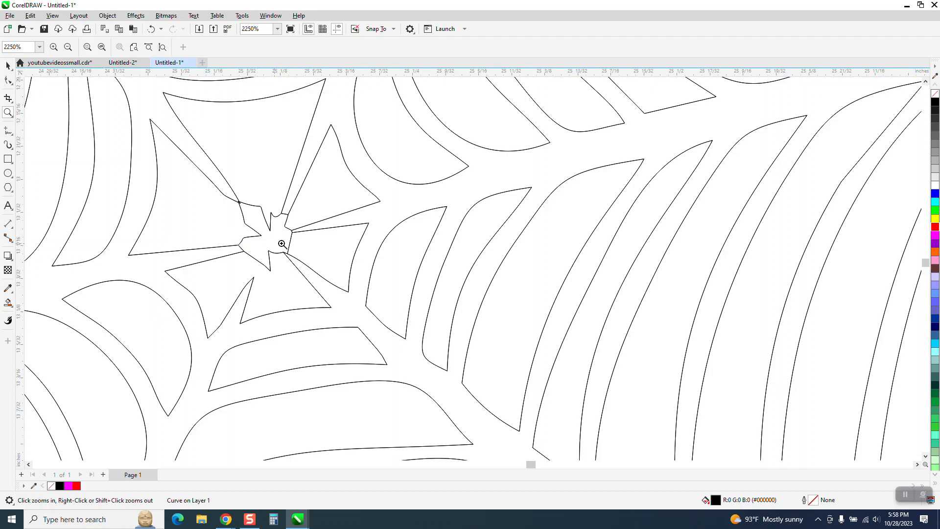
scroll(320, 261, down, 2)
scroll(321, 261, down, 8)
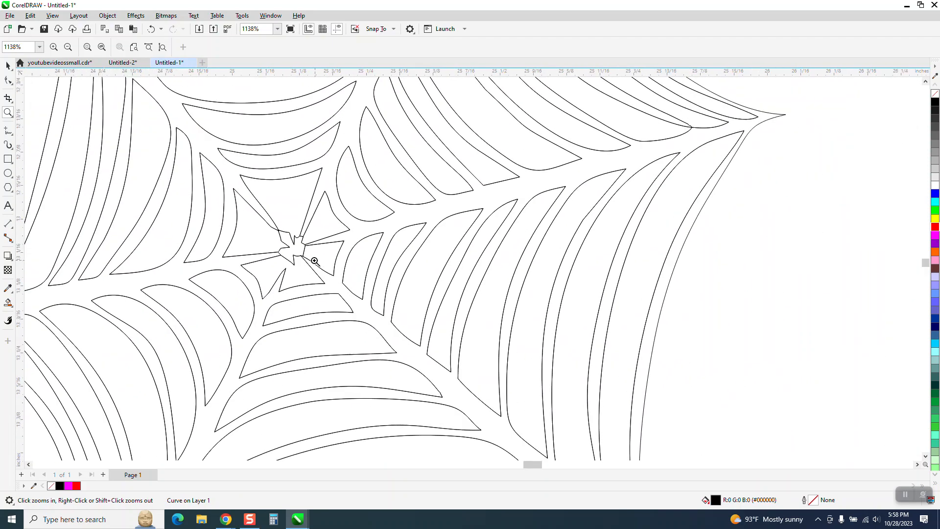
scroll(488, 258, down, 2)
drag(677, 232, 724, 283)
scroll(445, 280, down, 7)
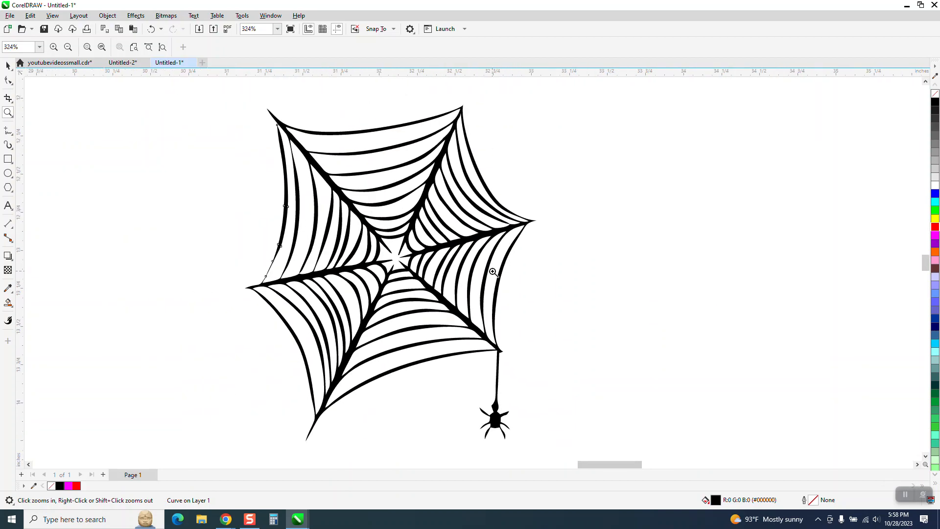
scroll(549, 286, down, 1)
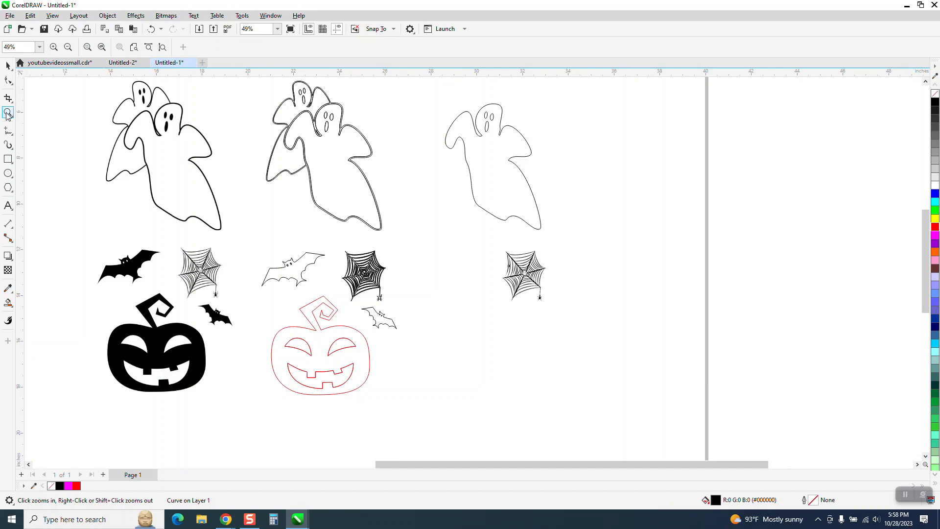
Create shapes of the rear ghost's lower and upper body with Smart Fill and place them beside the separate front ghost outline.
drag(231, 95, 419, 184)
scroll(367, 185, down, 1)
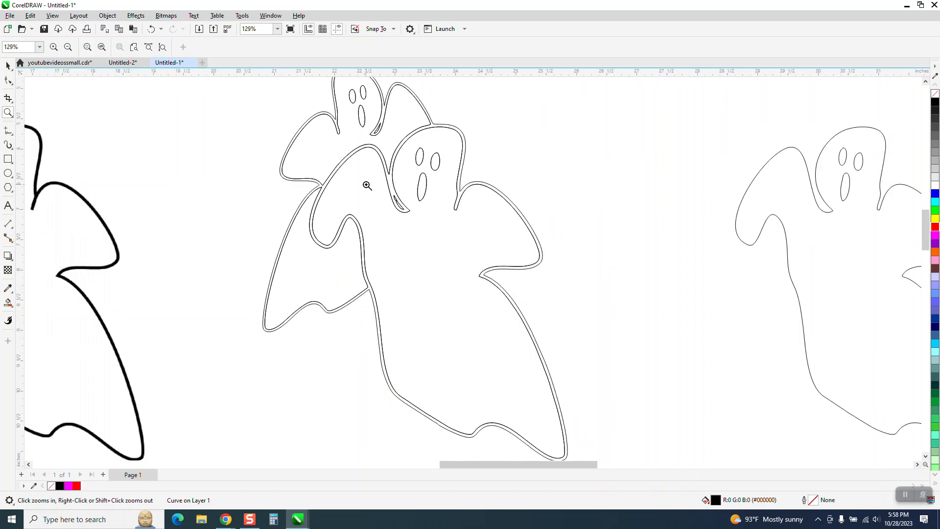
scroll(367, 185, down, 1)
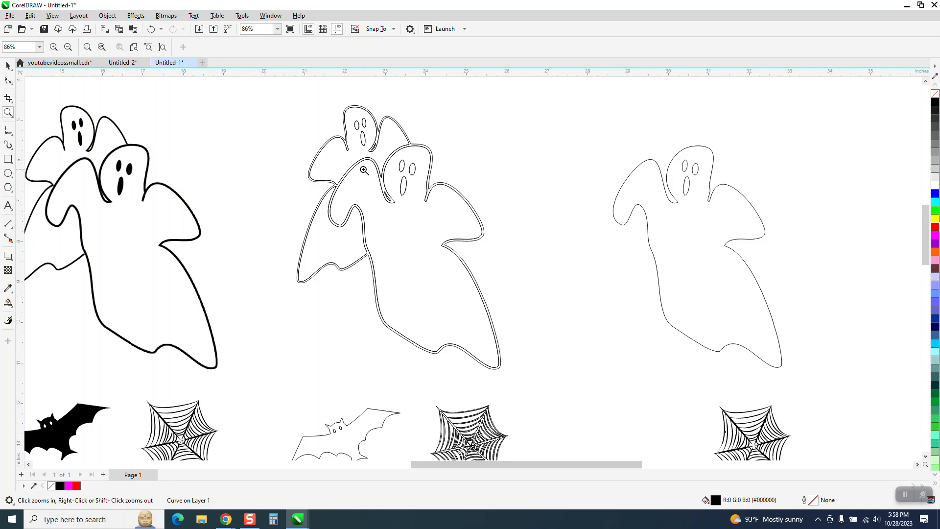
click(8, 303)
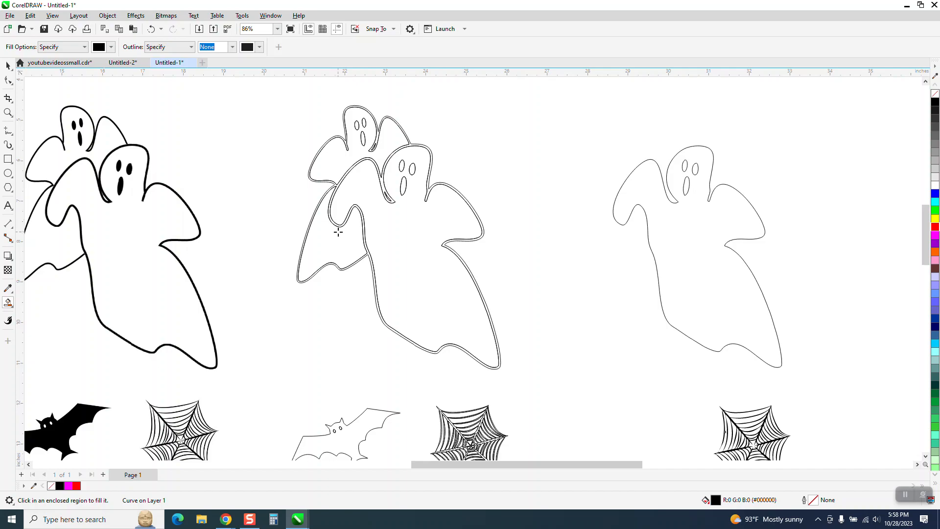
click(338, 232)
key(Right)
click(376, 159)
key(Right)
Remove the fill from the two rear ghost shapes and give them a red outline.
click(8, 65)
drag(525, 96, 730, 314)
click(935, 94)
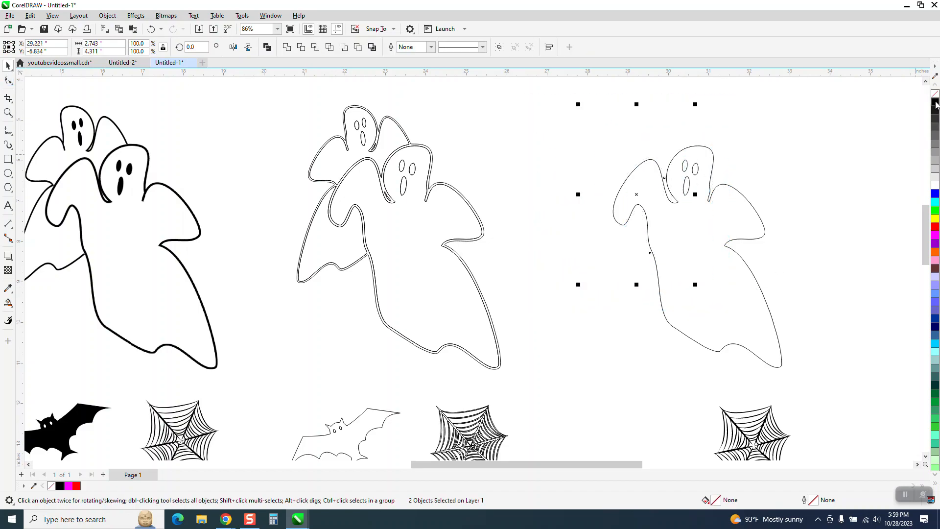
right_click(935, 227)
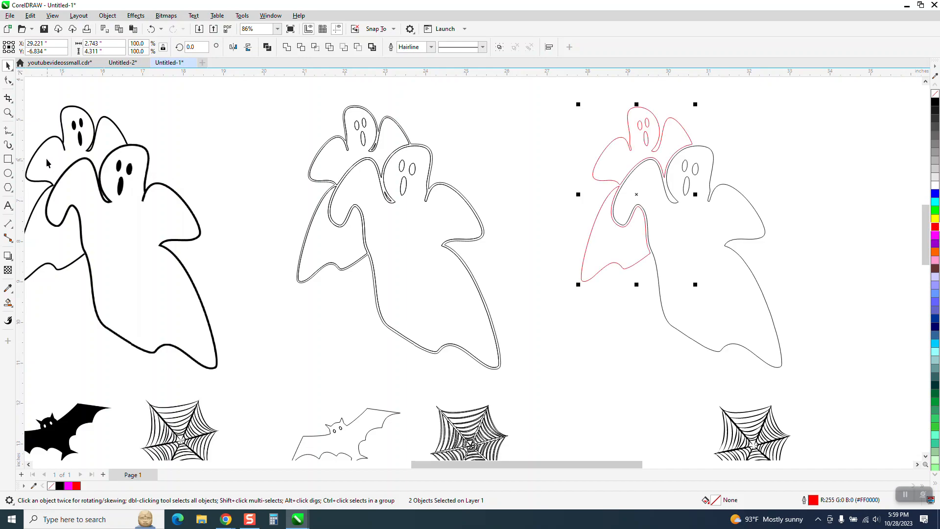
Draw a rectangle about 6.8 by 7.4 inches around the separate pair of ghost outlines.
click(8, 113)
drag(611, 115, 832, 272)
scroll(344, 190, down, 5)
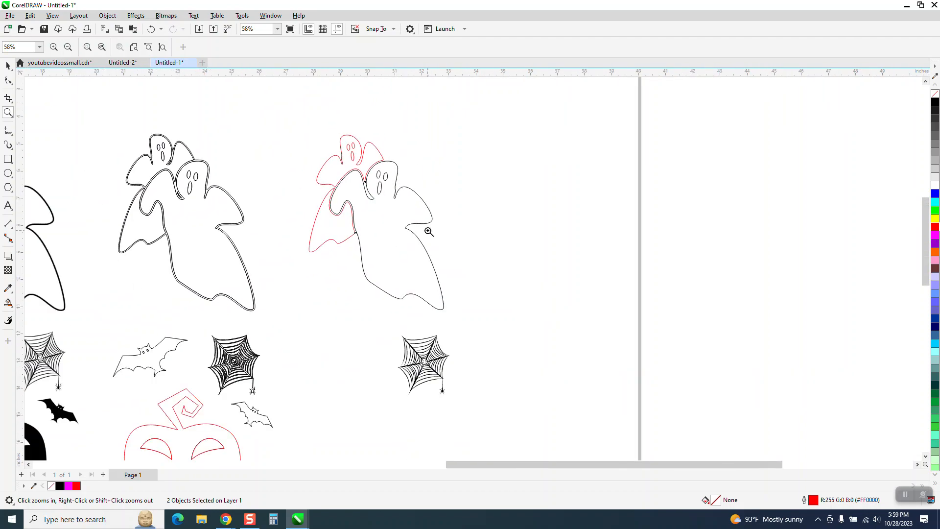
click(7, 159)
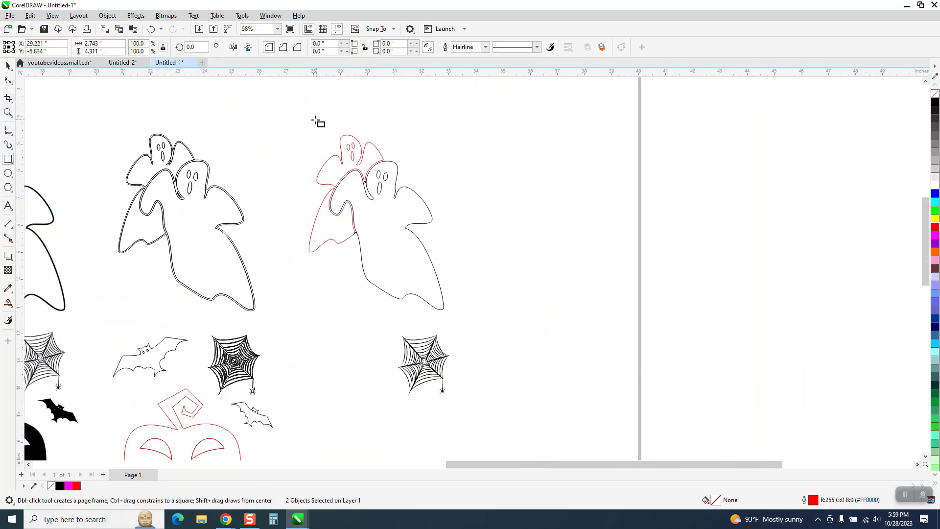
mouse_move(292, 122)
mouse_down()
mouse_move(386, 272)
mouse_move(478, 324)
mouse_up()
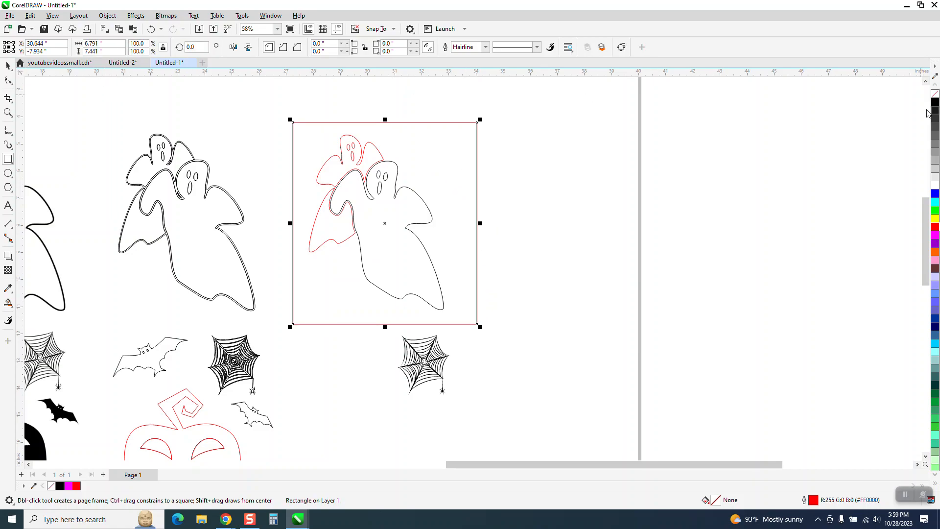
Fill the rectangle's area around the ghosts with golden brown (#CC9933) using Smart Fill.
click(8, 302)
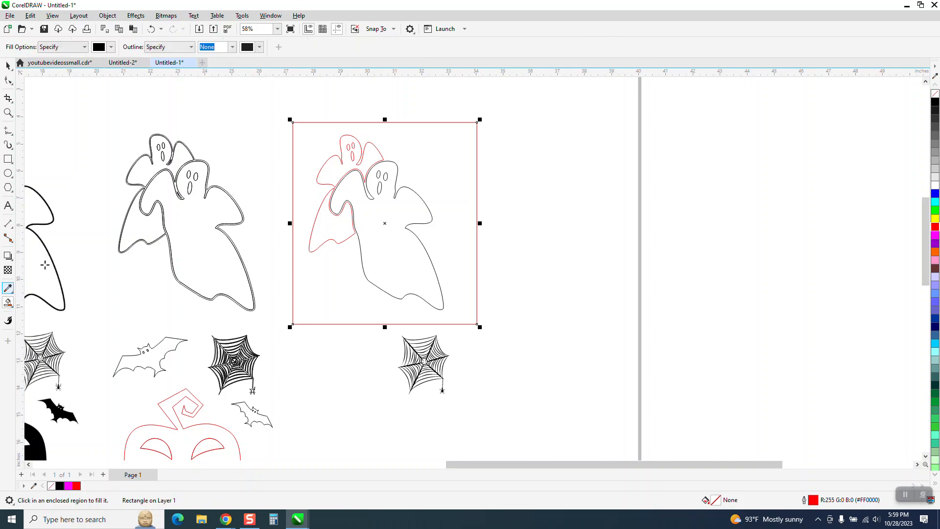
click(111, 47)
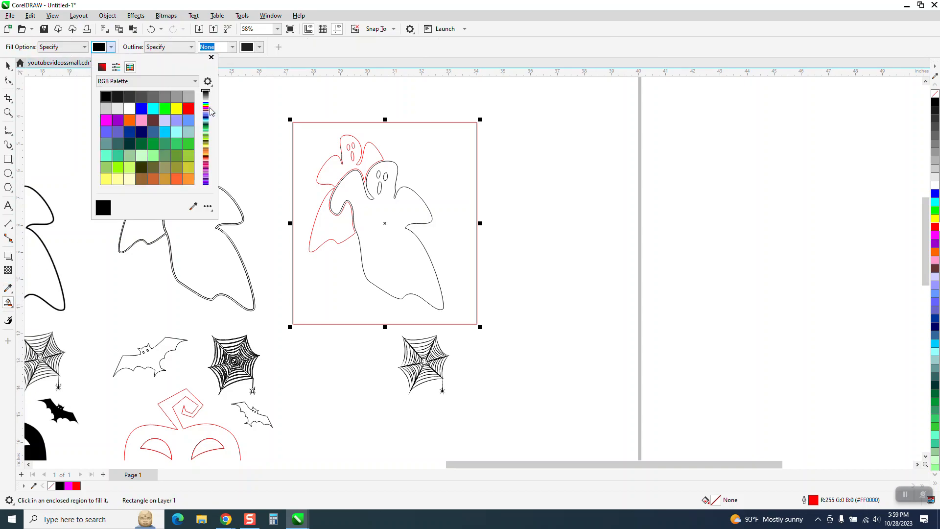
click(165, 180)
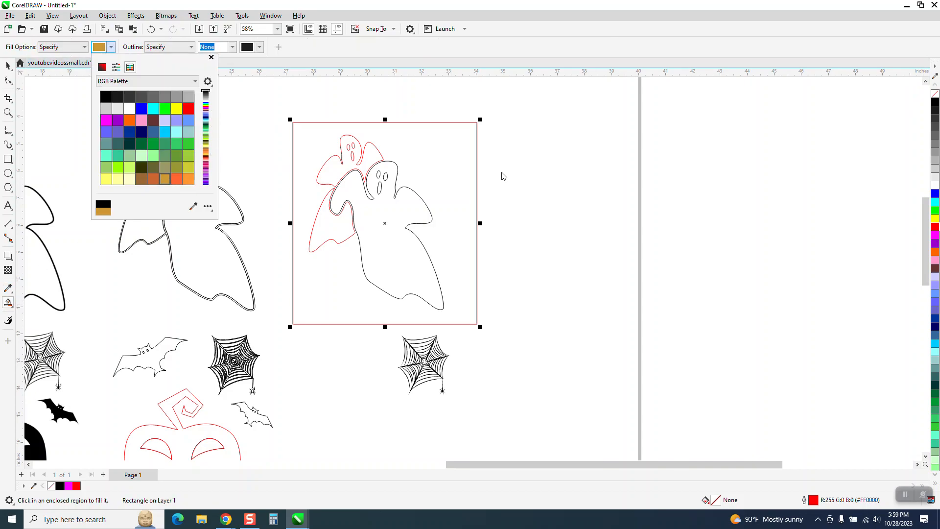
click(465, 168)
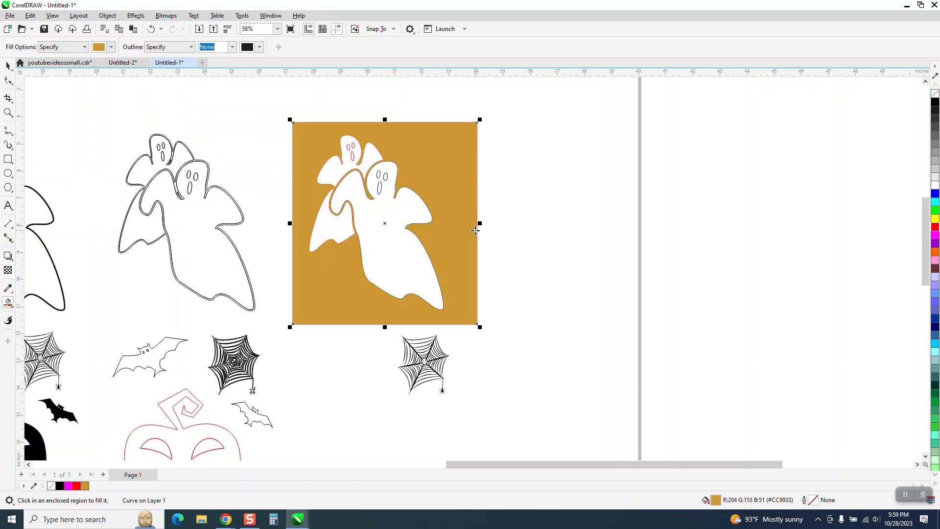
Fill the eyes and mouths of both separate ghosts with golden brown (#CC9933) using Smart Fill.
click(8, 113)
drag(309, 124, 495, 257)
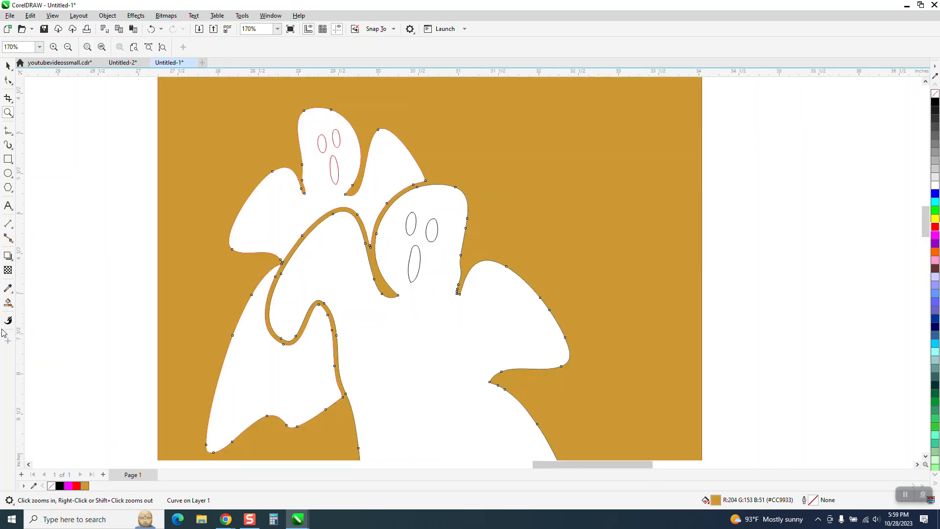
click(8, 303)
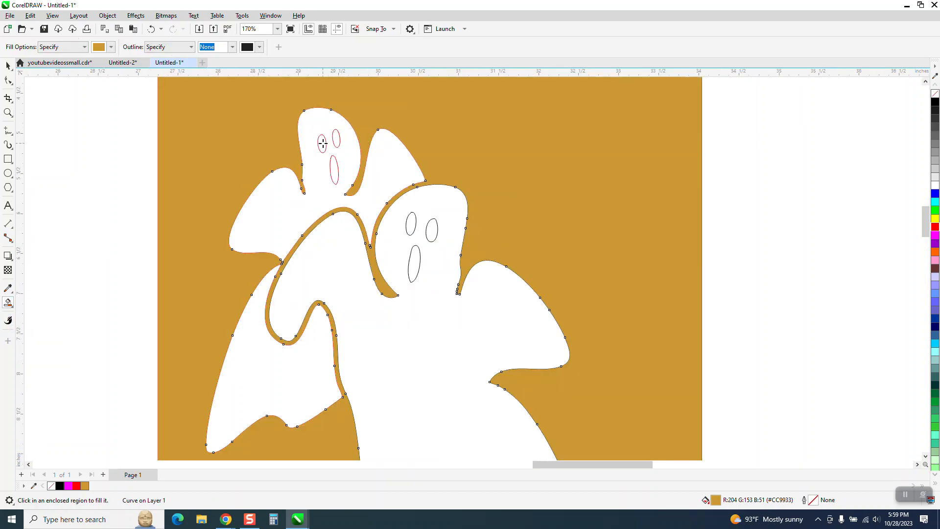
click(322, 143)
click(335, 139)
click(337, 169)
click(431, 231)
click(411, 224)
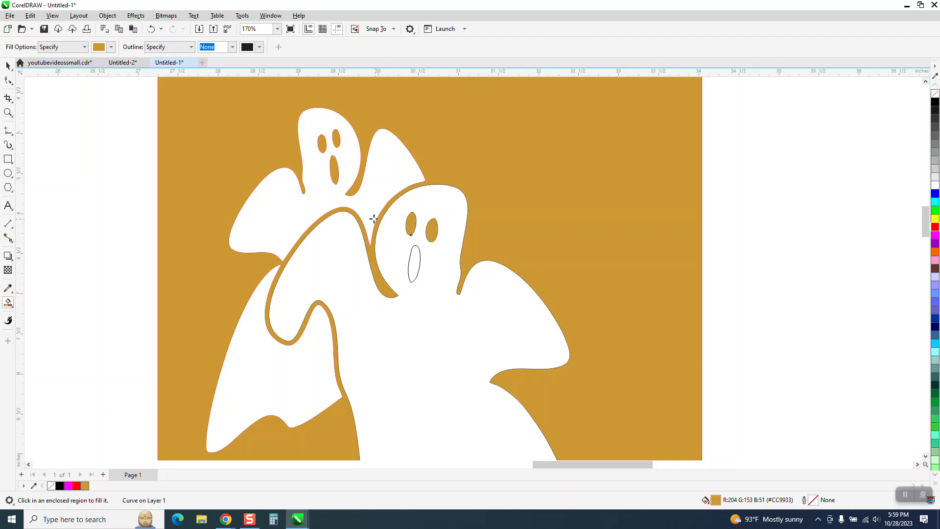
scroll(385, 221, down, 3)
scroll(377, 260, down, 1)
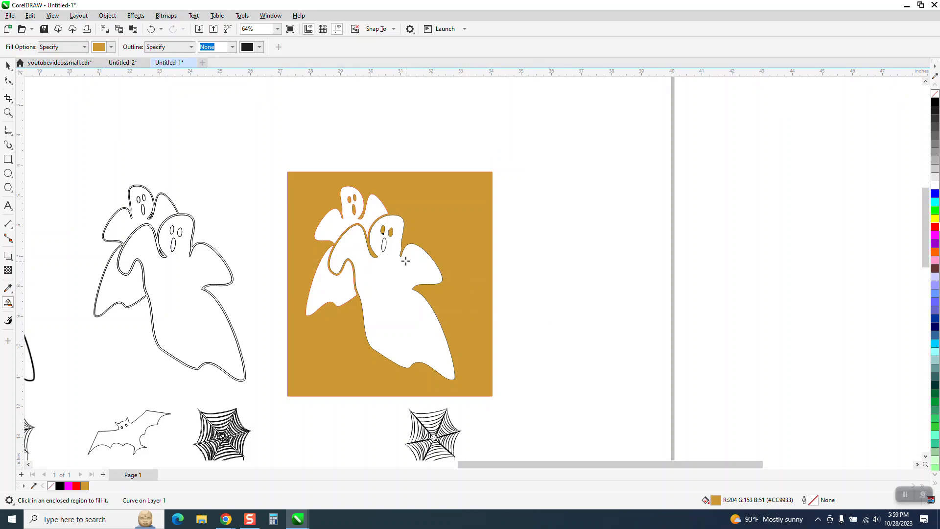
click(383, 246)
scroll(441, 257, down, 3)
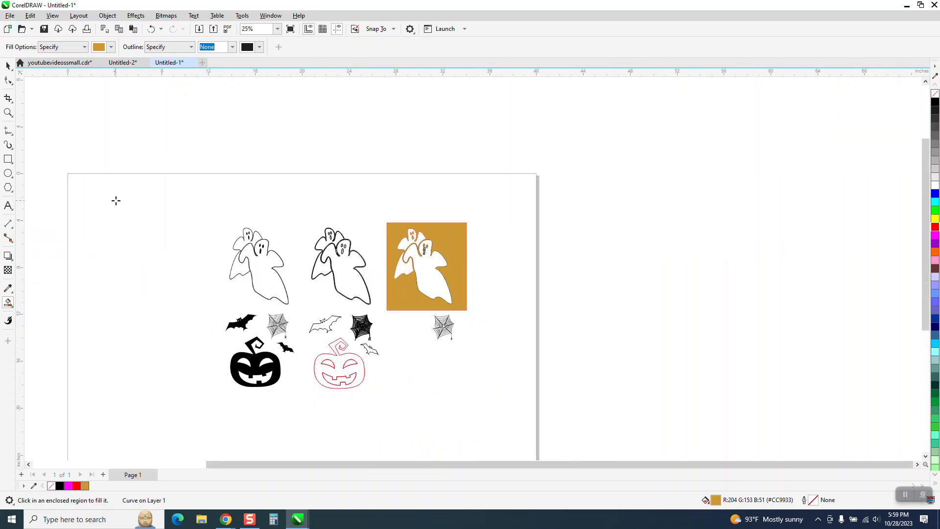
Examine the pumpkin, bat and web artwork and the line thickness of the original ghost bitmap up close.
click(8, 112)
drag(212, 314, 375, 378)
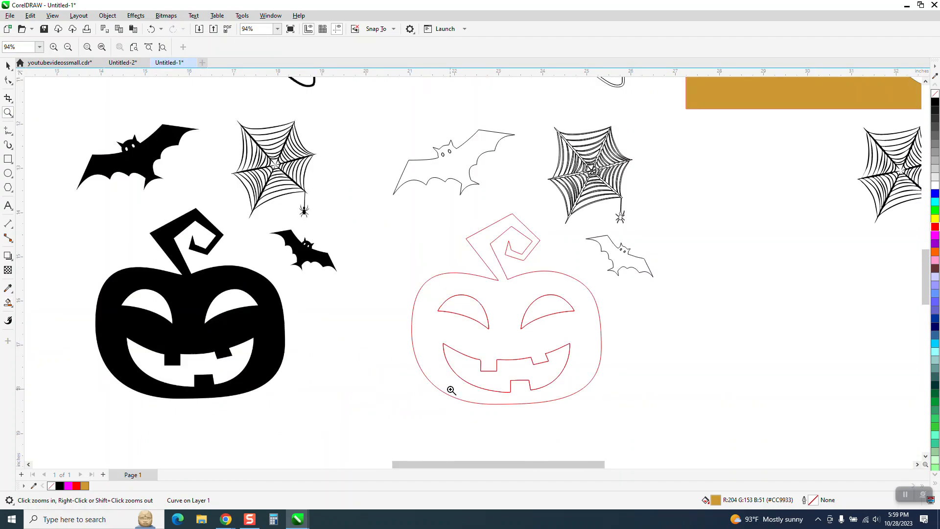
right_click(449, 386)
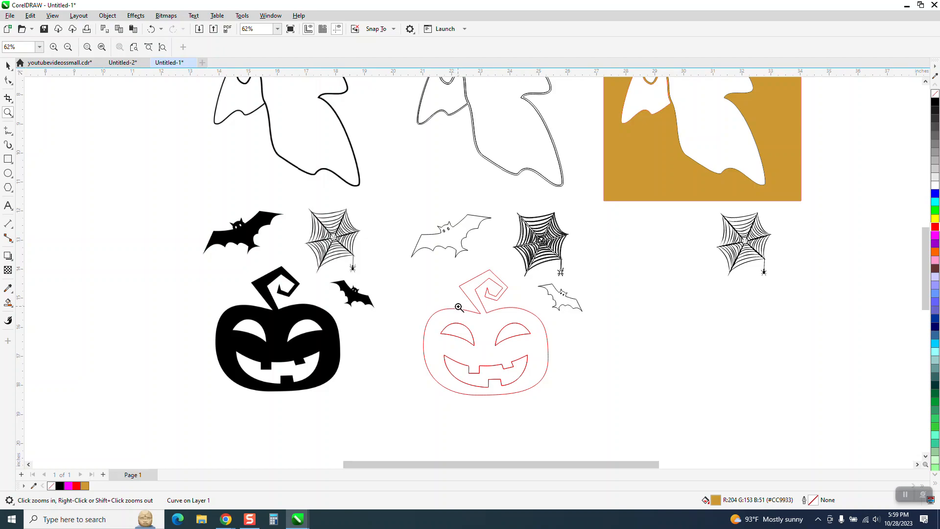
right_click(492, 307)
drag(399, 200, 415, 224)
scroll(414, 254, down, 3)
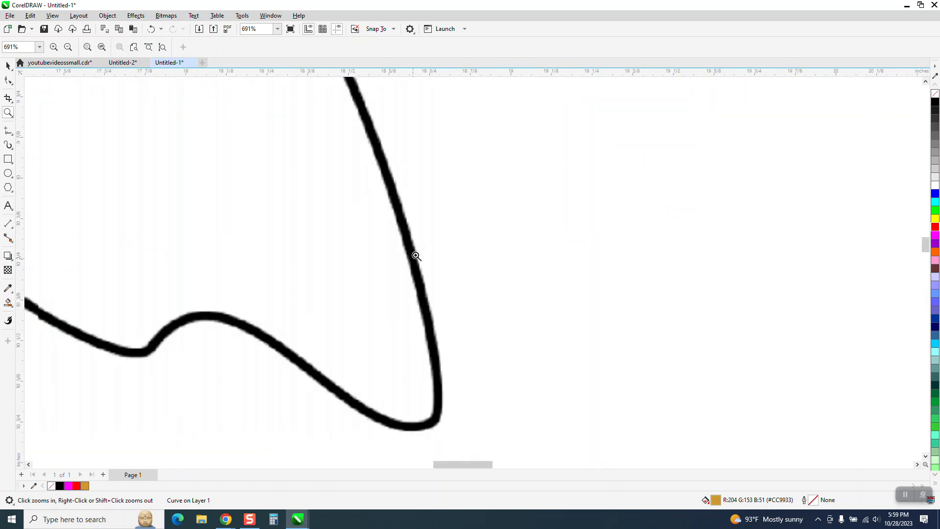
right_click(414, 252)
right_click(413, 251)
right_click(412, 250)
right_click(411, 248)
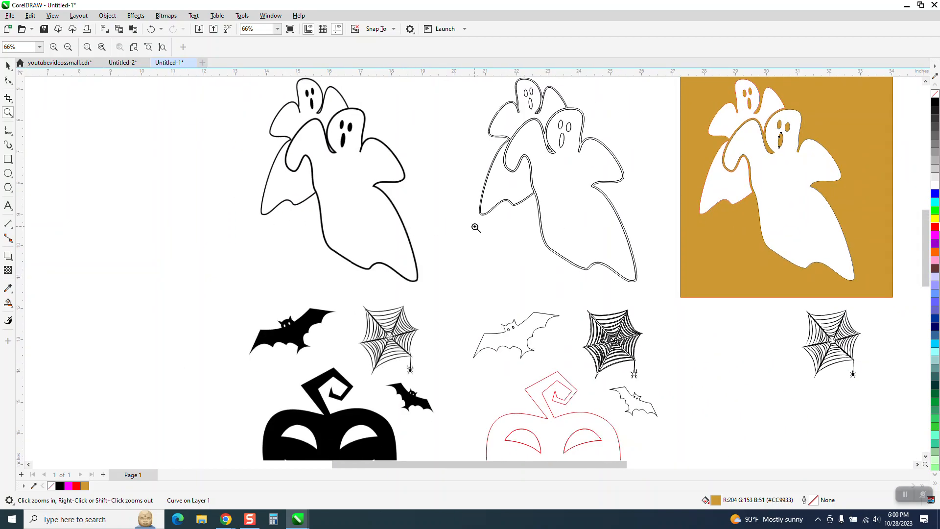
Draw a slanted straight line about 7 inches long at 255 degrees in the empty area beside the original ghosts.
click(9, 159)
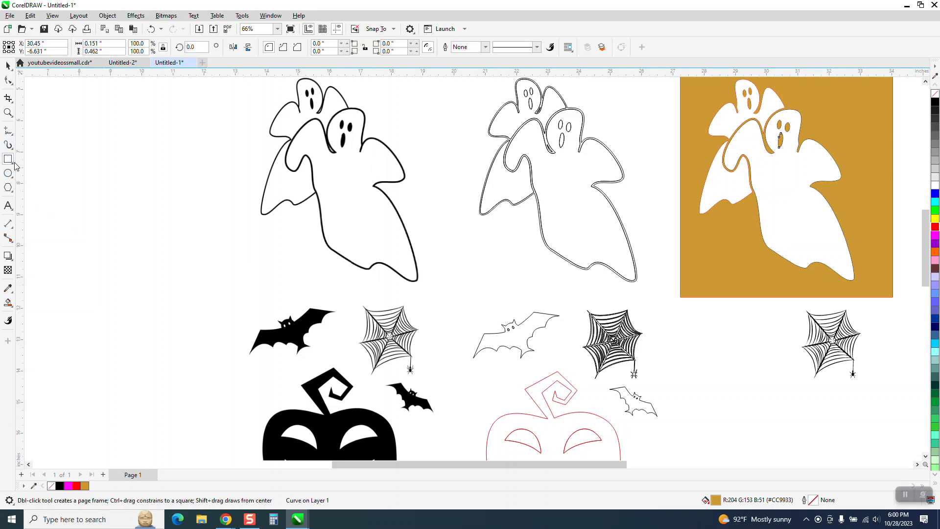
click(12, 136)
click(37, 141)
drag(180, 96, 143, 310)
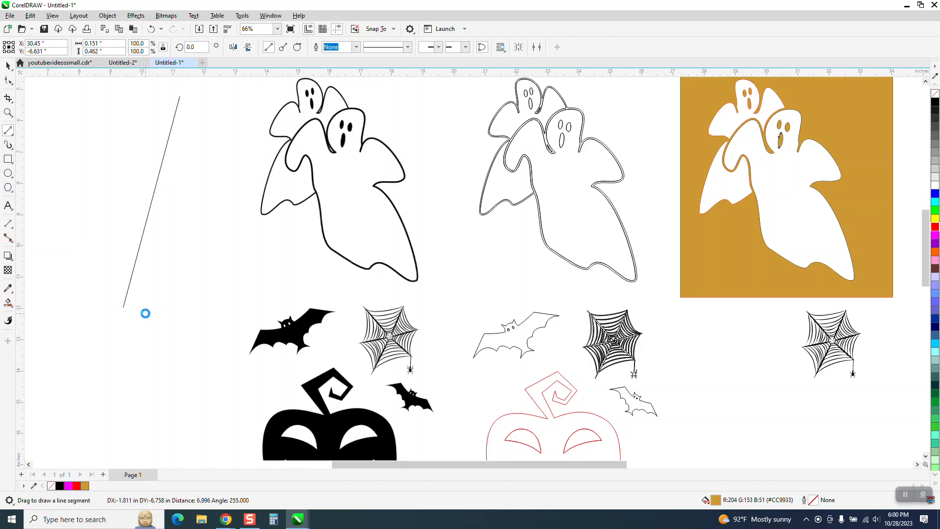
Draw a red-outlined rectangle about 3.7 by 7.3 inches around the slanted line.
click(7, 66)
click(8, 159)
drag(103, 88, 219, 317)
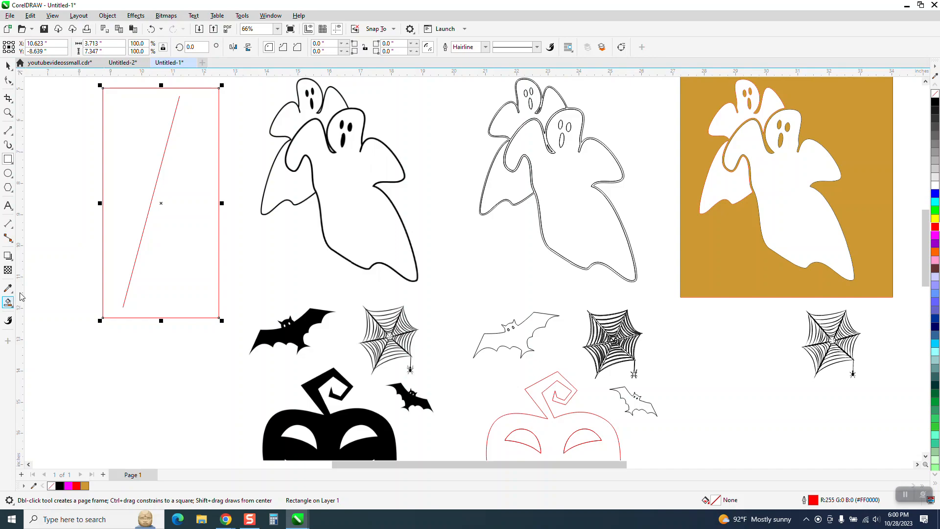
Try a golden brown Smart Fill inside the rectangle beside the slanted hairline, and undo it.
click(8, 318)
click(126, 211)
scroll(180, 357, down, 2)
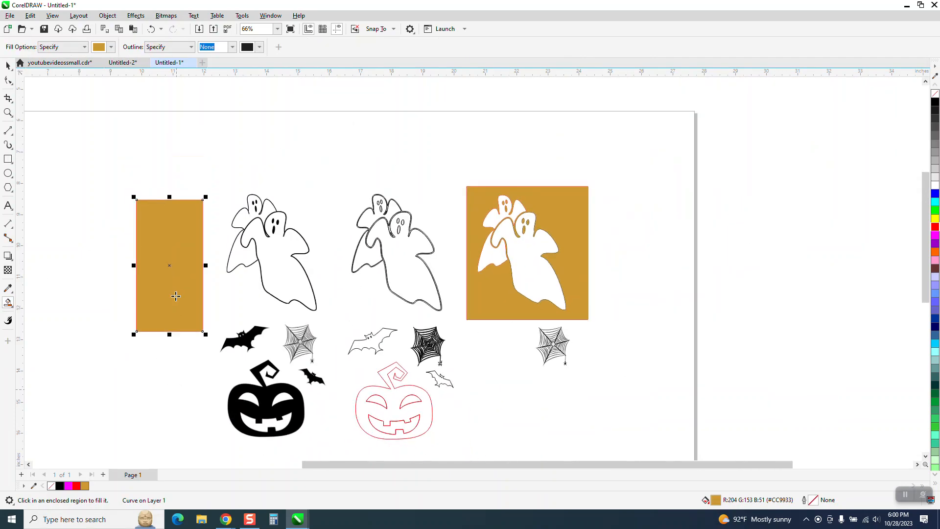
click(151, 29)
Set the slanted line's outline width to 0.1 inch.
click(8, 65)
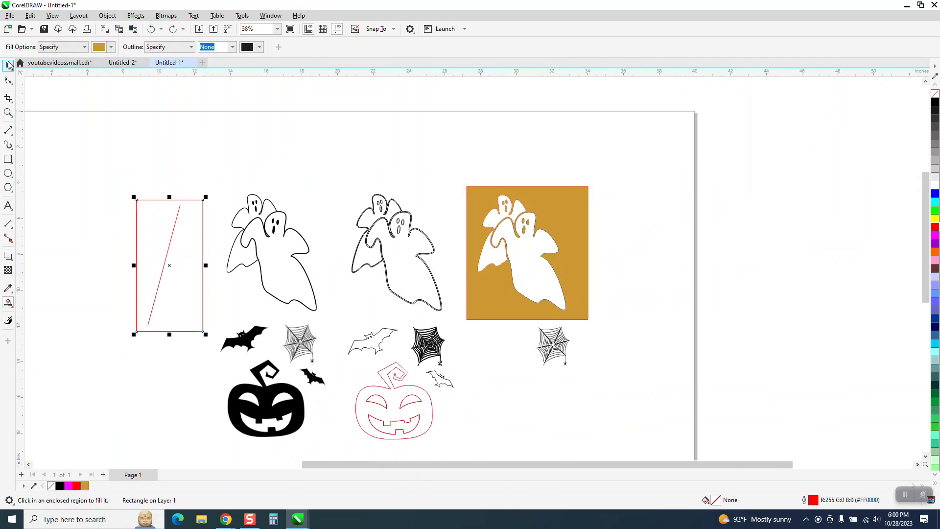
click(177, 210)
click(307, 47)
click(277, 123)
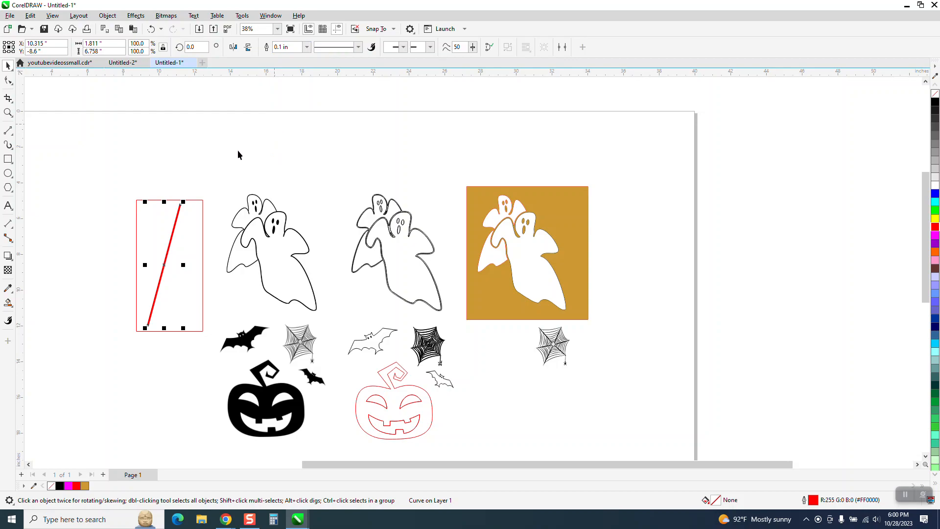
Smart Fill the rectangle around the thick line with golden brown and move the new shape beside the rectangle.
click(7, 303)
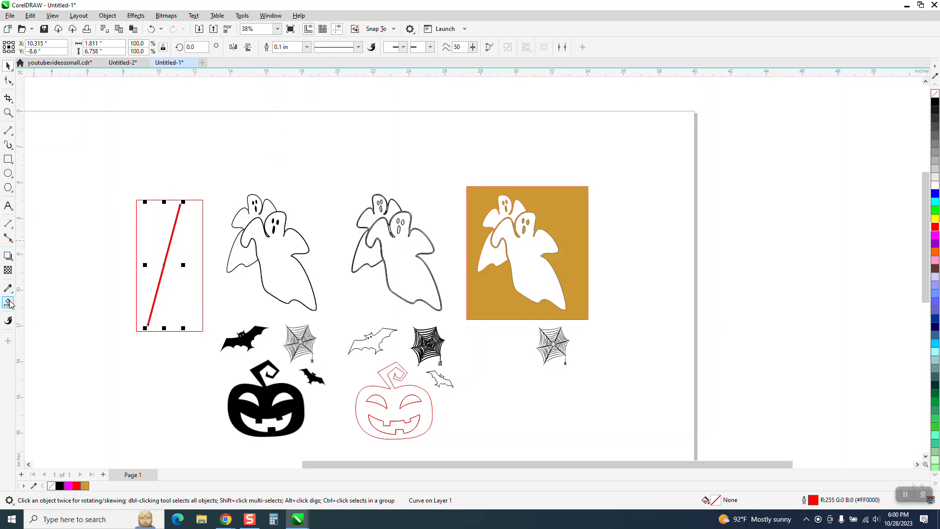
click(155, 237)
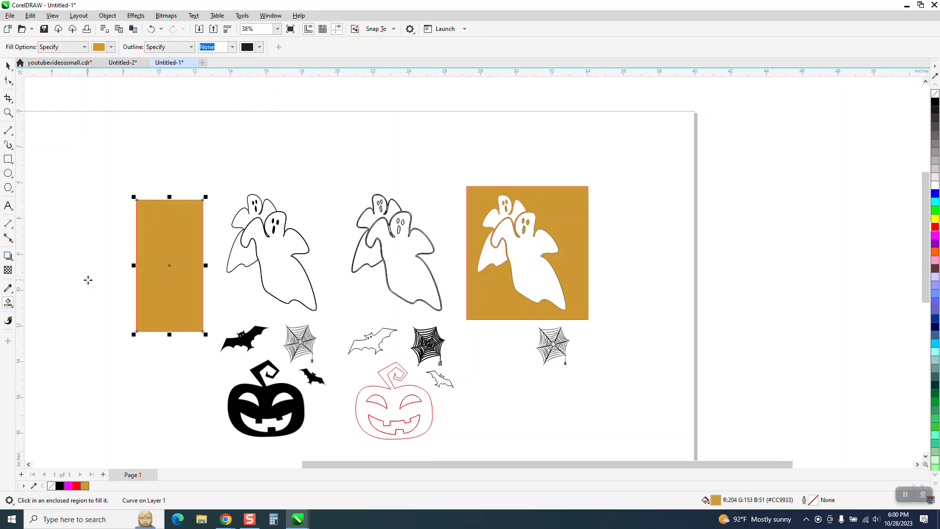
click(8, 112)
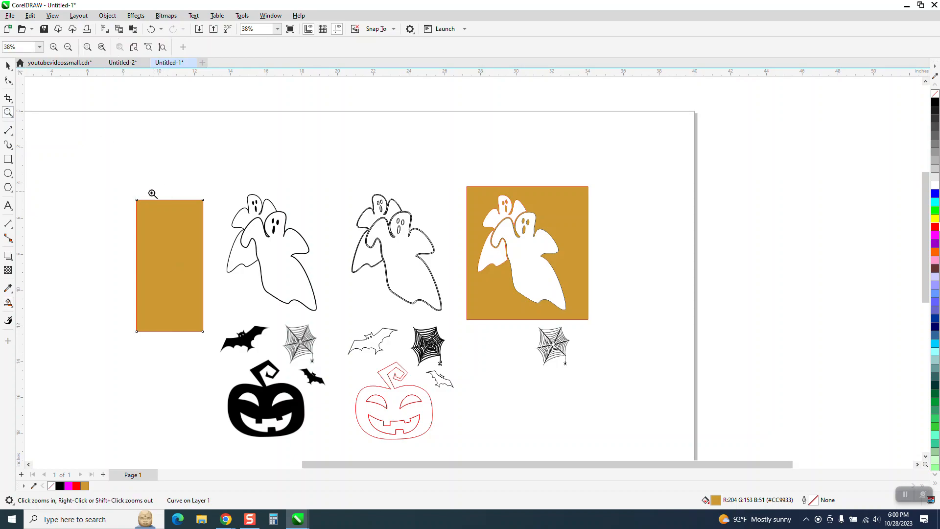
drag(152, 193, 215, 258)
scroll(236, 259, down, 10)
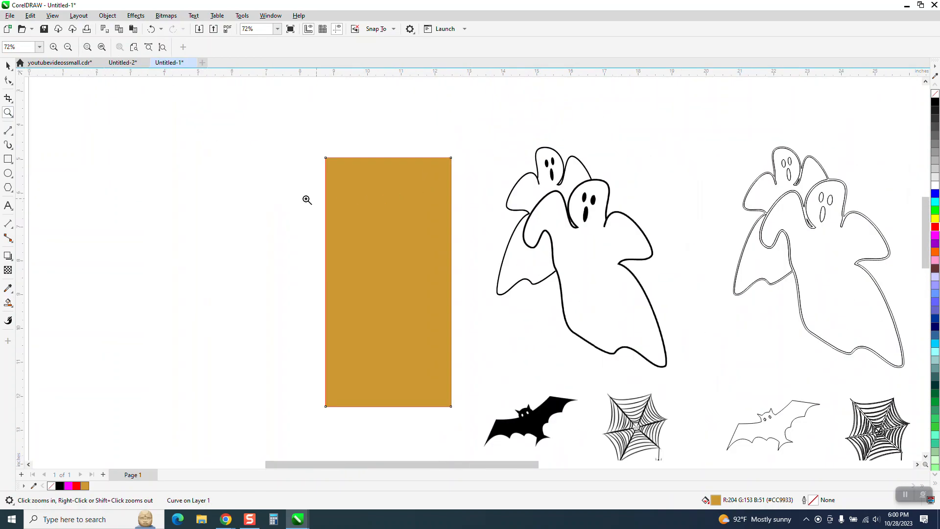
click(7, 67)
drag(390, 201, 251, 203)
Convert the slanted red line's outline to an object.
click(392, 231)
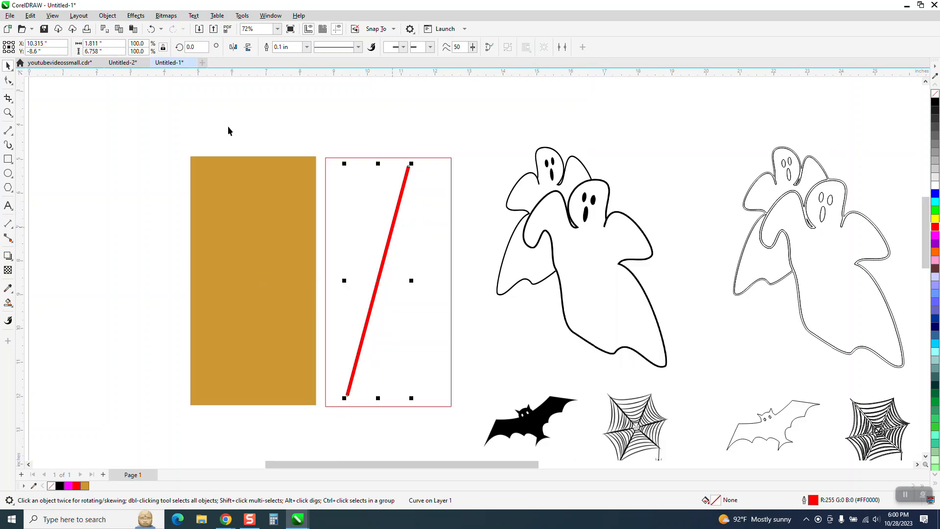
click(110, 17)
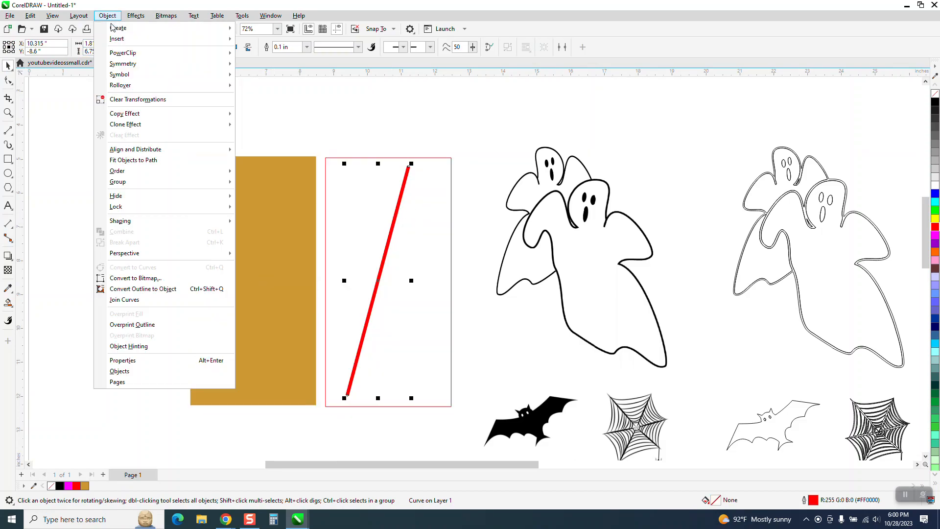
click(141, 290)
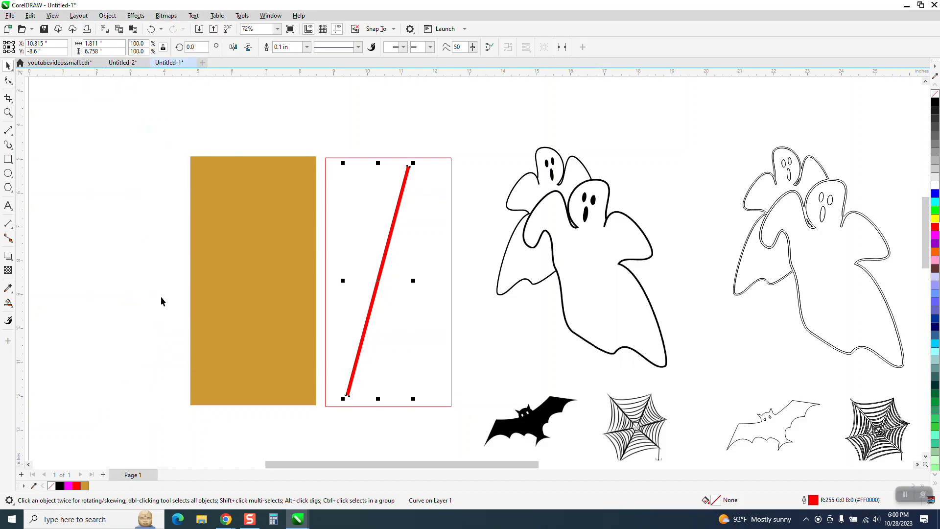
Smart Fill the area around the converted line with golden brown and move the new shape beside the plain filled rectangle.
click(8, 302)
click(349, 228)
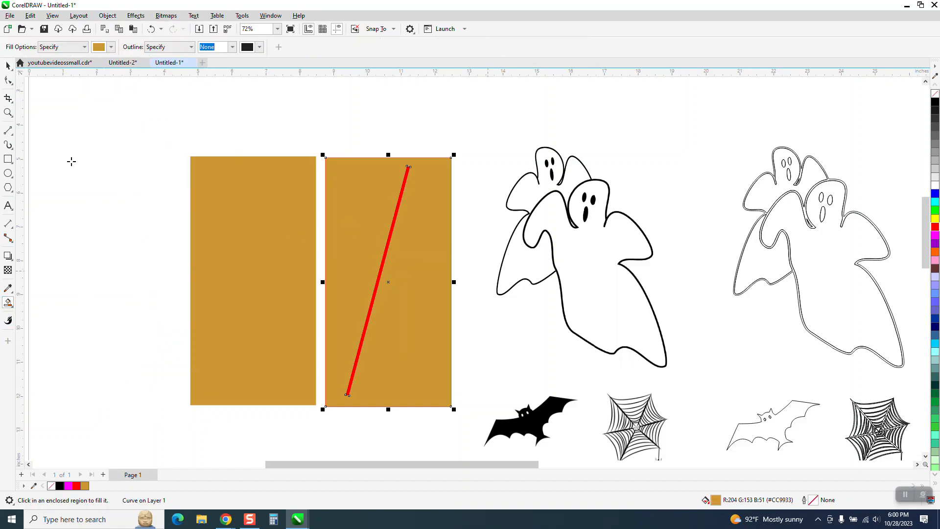
click(9, 66)
drag(345, 222, 80, 234)
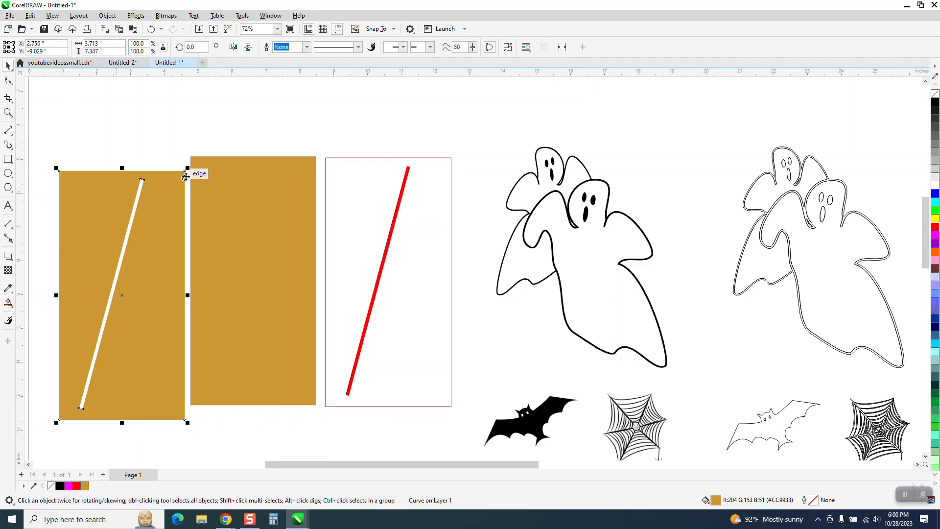